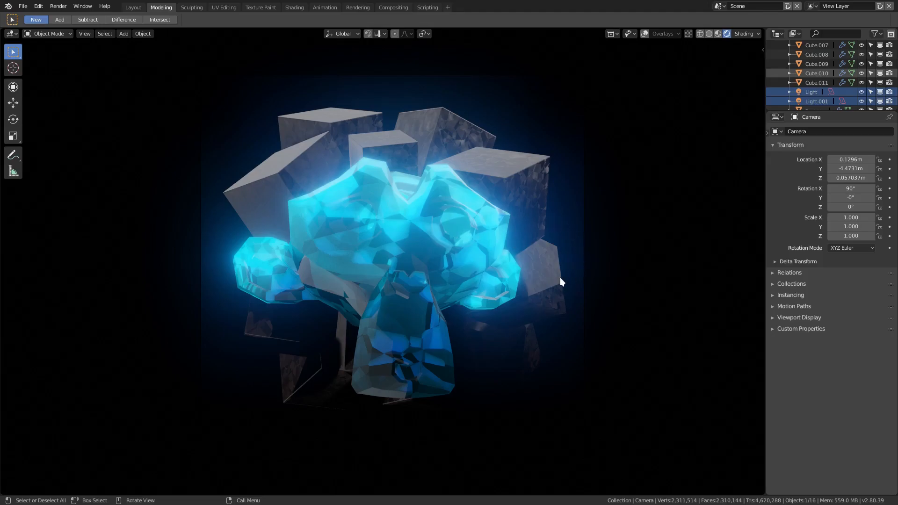
# Start a new scene from the General template
pyautogui.moveTo(618, 285); pyautogui.dragTo(447, 236, button='middle')
pyautogui.moveTo(465, 322); pyautogui.dragTo(673, 253, button='middle')
pyautogui.click(23, 6)
pyautogui.press('Escape')
pyautogui.click(20, 8)
pyautogui.moveTo(65, 17)
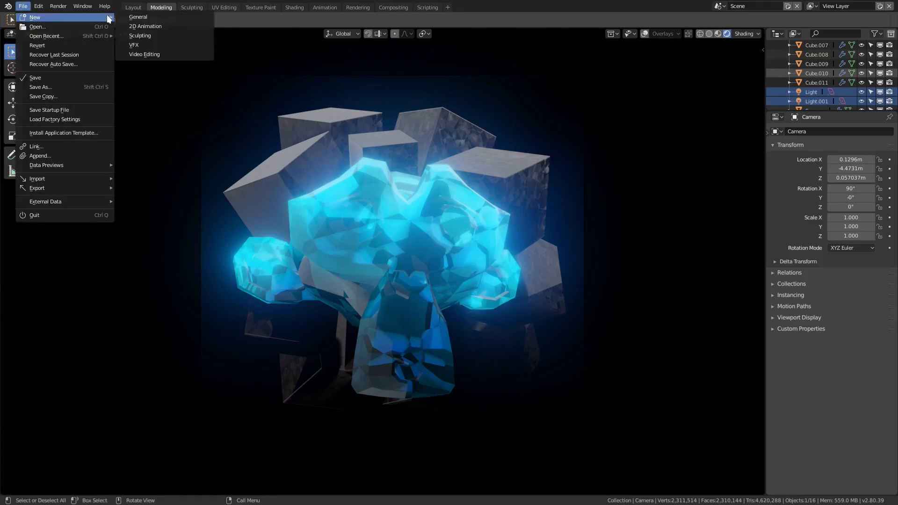
pyautogui.click(157, 18)
# Delete the default cube and add a Monkey mesh at the world origin
pyautogui.moveTo(663, 125); pyautogui.dragTo(423, 253, button='middle')
pyautogui.moveTo(377, 228)
pyautogui.mouseDown(button='middle')
pyautogui.moveTo(344, 227)
pyautogui.moveTo(408, 225)
pyautogui.moveTo(392, 272)
pyautogui.moveTo(383, 220)
pyautogui.mouseUp(button='middle')
pyautogui.press('Delete')
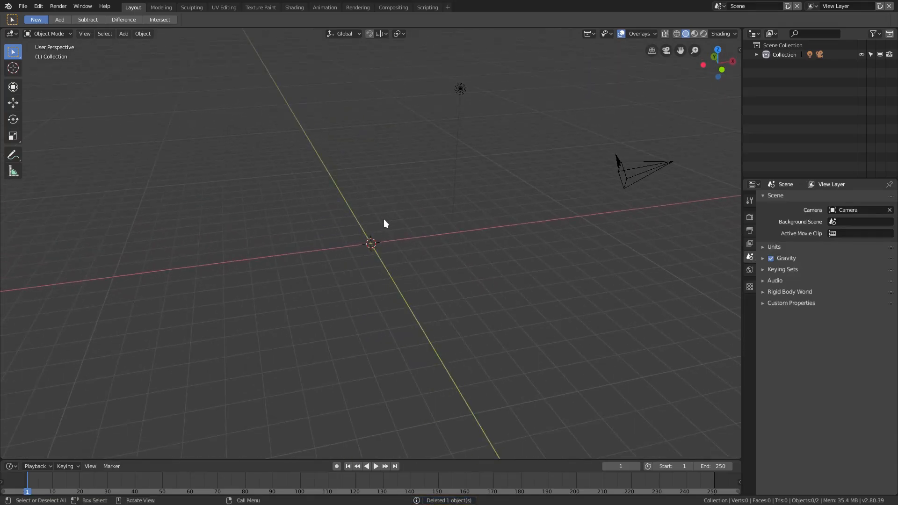
pyautogui.hotkey('shift', 'a')
pyautogui.moveTo(384, 220)
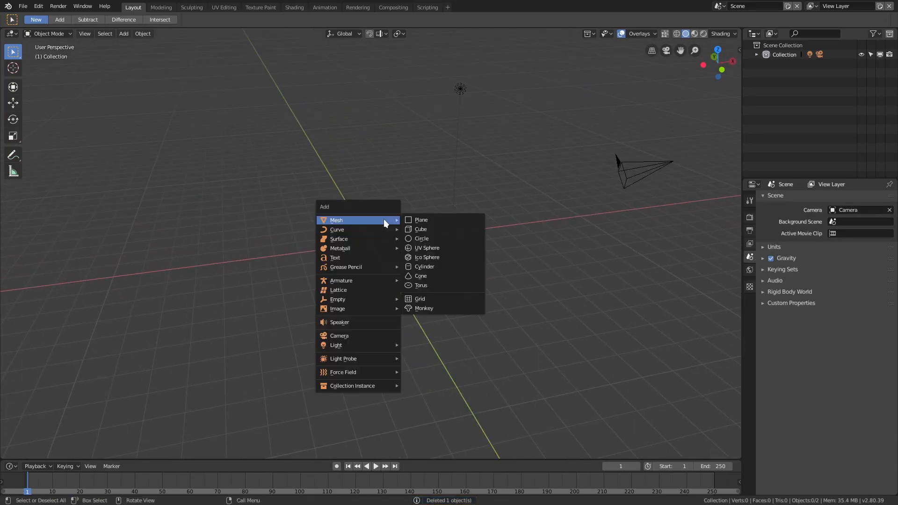
pyautogui.click(422, 308)
pyautogui.scroll(5, 401, 248)
pyautogui.scroll(-7, 397, 284)
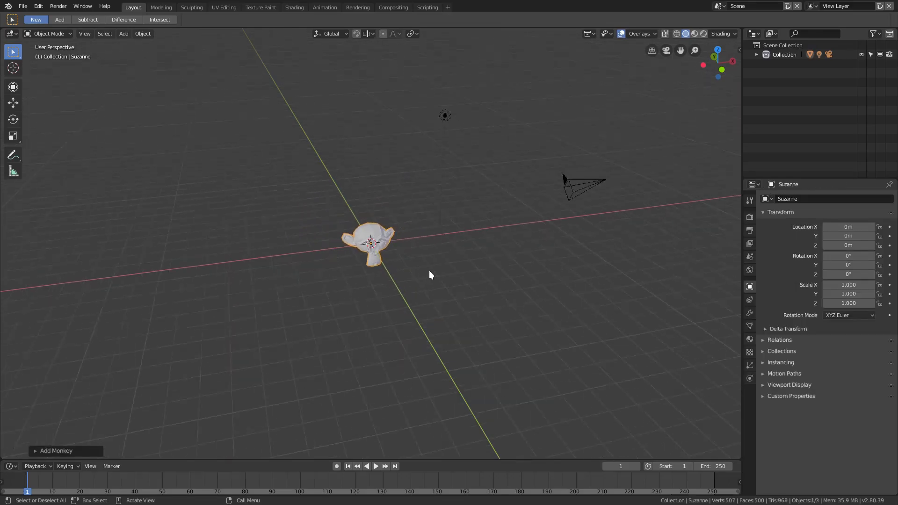
# Delete the default camera and change the existing light's type to Area
pyautogui.click(566, 179)
pyautogui.press('Delete')
pyautogui.click(447, 116)
pyautogui.moveTo(492, 129); pyautogui.dragTo(519, 169, button='middle')
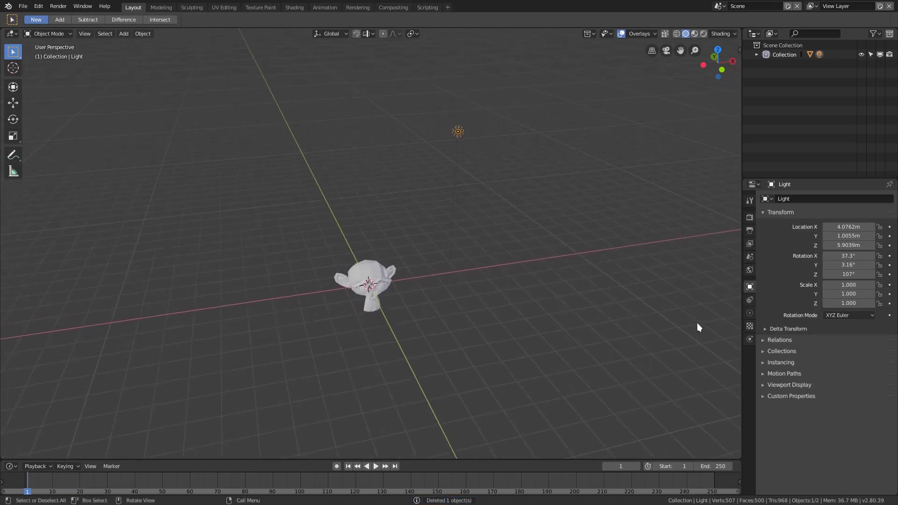
pyautogui.click(749, 312)
pyautogui.click(876, 237)
# Move the area light and rotate it about the global Z axis so that it points at the monkey
pyautogui.moveTo(505, 295); pyautogui.dragTo(426, 341, button='middle')
pyautogui.press('g')
pyautogui.click(453, 348)
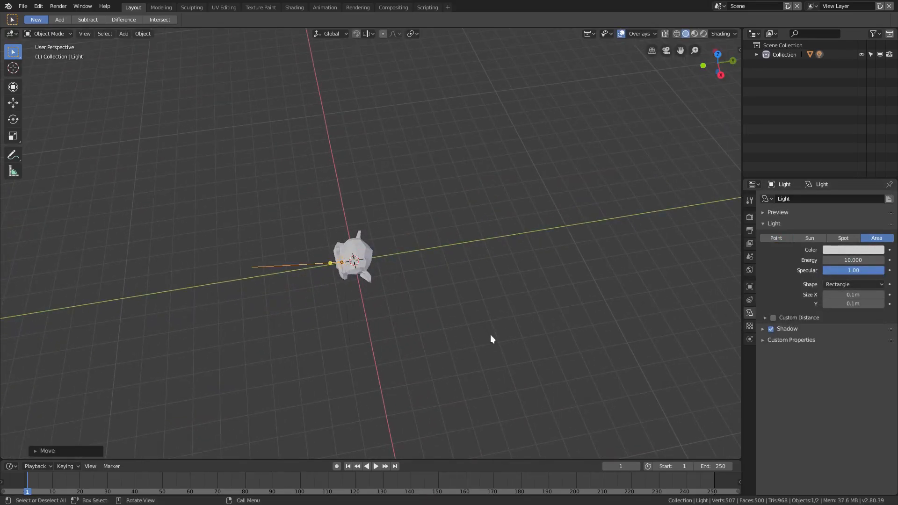
pyautogui.moveTo(489, 332); pyautogui.dragTo(530, 351, button='middle')
pyautogui.press('r')
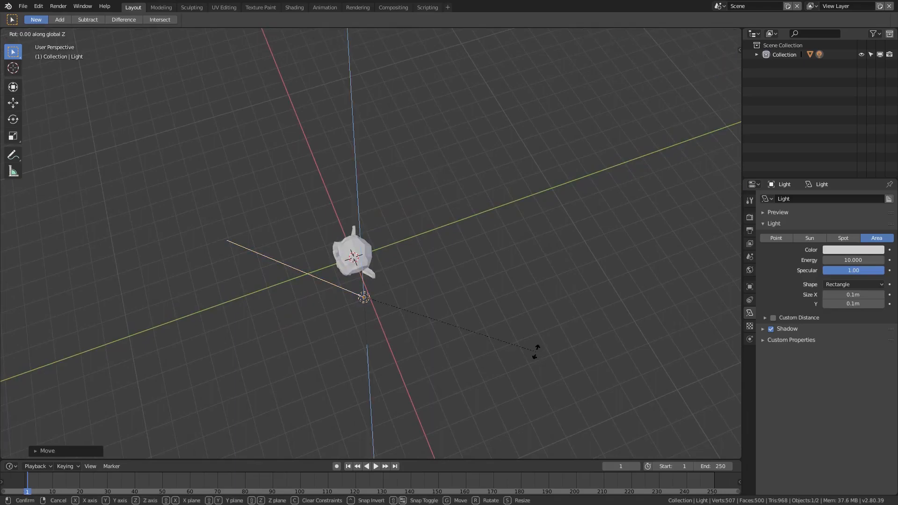
pyautogui.click(345, 350)
pyautogui.moveTo(345, 350); pyautogui.dragTo(406, 282, button='middle')
pyautogui.moveTo(300, 351); pyautogui.dragTo(305, 308, button='middle')
# Set the area light's shape to Square and enlarge its size to about 15.4 m
pyautogui.click(837, 287)
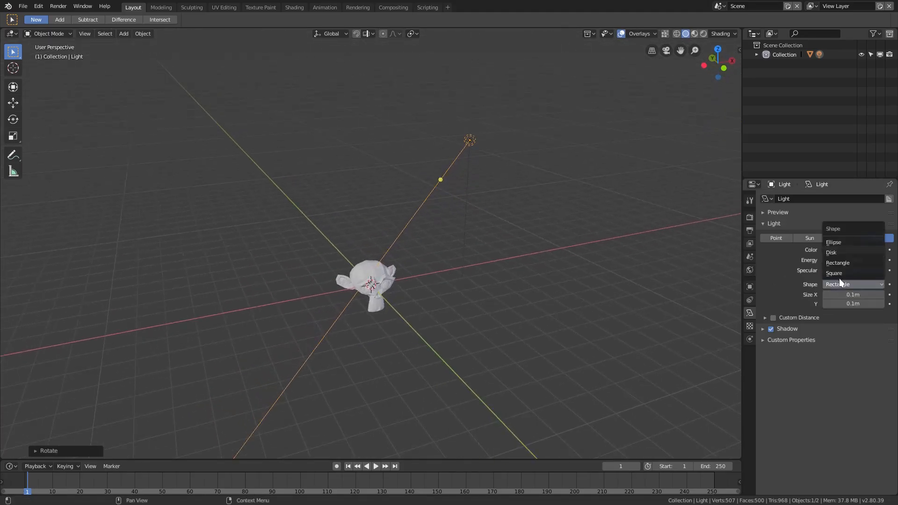
pyautogui.click(842, 275)
pyautogui.moveTo(853, 294); pyautogui.dragTo(894, 295)
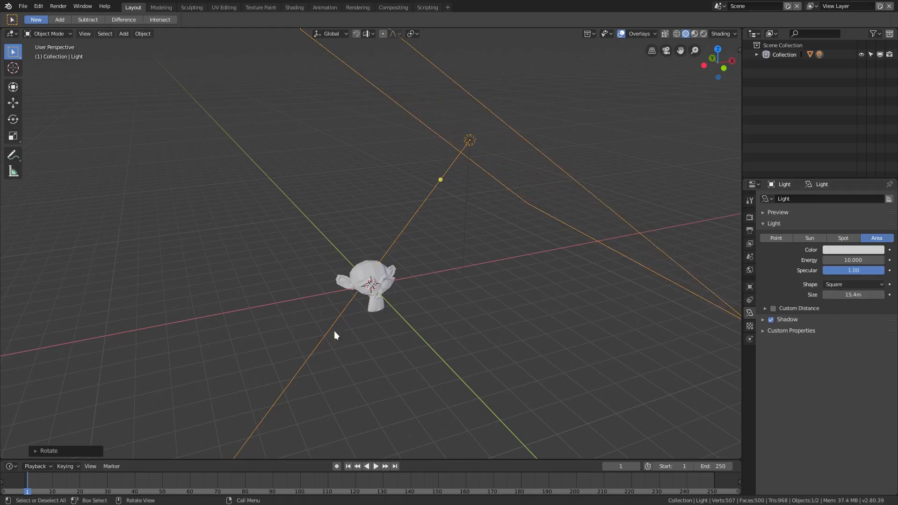
# Show the scene in rendered shading and enlarge the area light's size to about 22.2 m
pyautogui.click(703, 34)
pyautogui.moveTo(535, 180)
pyautogui.mouseDown(button='middle')
pyautogui.moveTo(409, 314)
pyautogui.moveTo(409, 234)
pyautogui.mouseUp(button='middle')
pyautogui.scroll(5, 409, 239)
pyautogui.moveTo(843, 295); pyautogui.dragTo(873, 294)
pyautogui.moveTo(460, 255)
pyautogui.mouseDown(button='middle')
pyautogui.moveTo(447, 267)
pyautogui.moveTo(456, 262)
pyautogui.mouseUp(button='middle')
pyautogui.scroll(-2, 445, 273)
pyautogui.scroll(1, 456, 262)
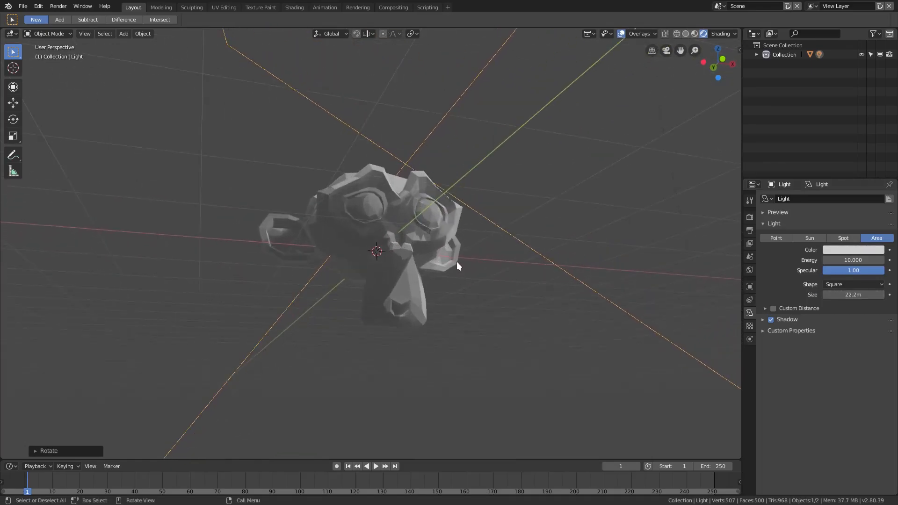
pyautogui.scroll(2, 456, 261)
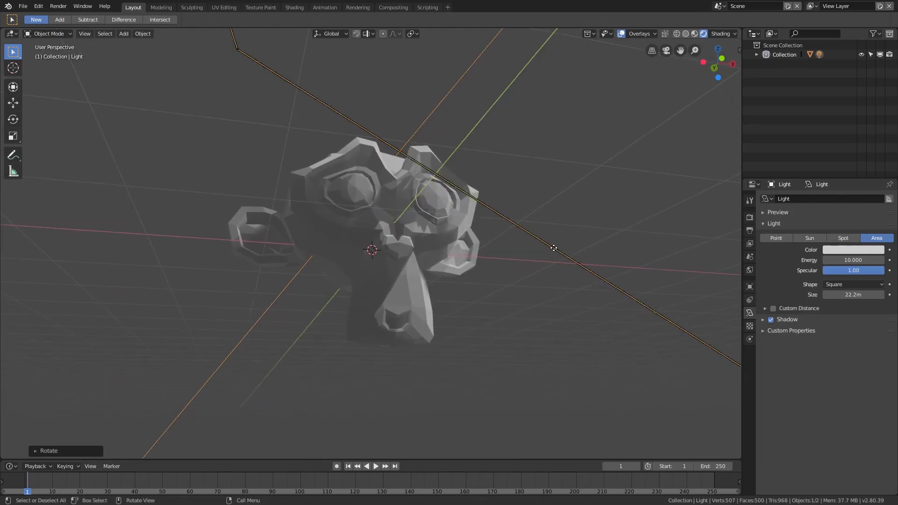
# Hide the viewport overlays and set the world colour to pure black
pyautogui.click(417, 227)
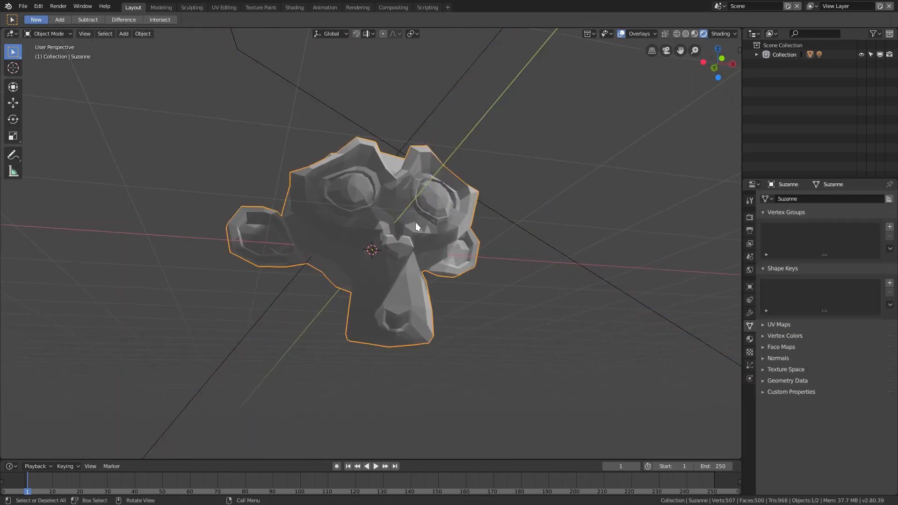
pyautogui.click(622, 35)
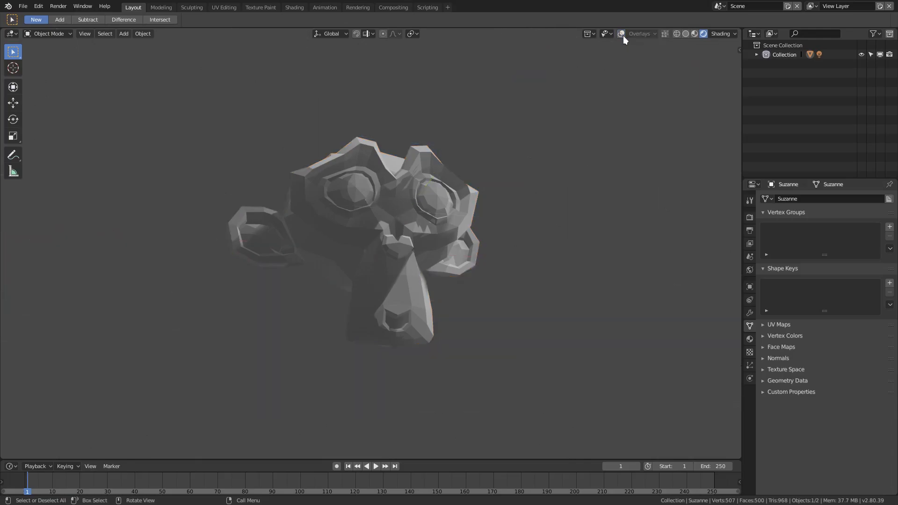
pyautogui.click(750, 270)
pyautogui.click(882, 243)
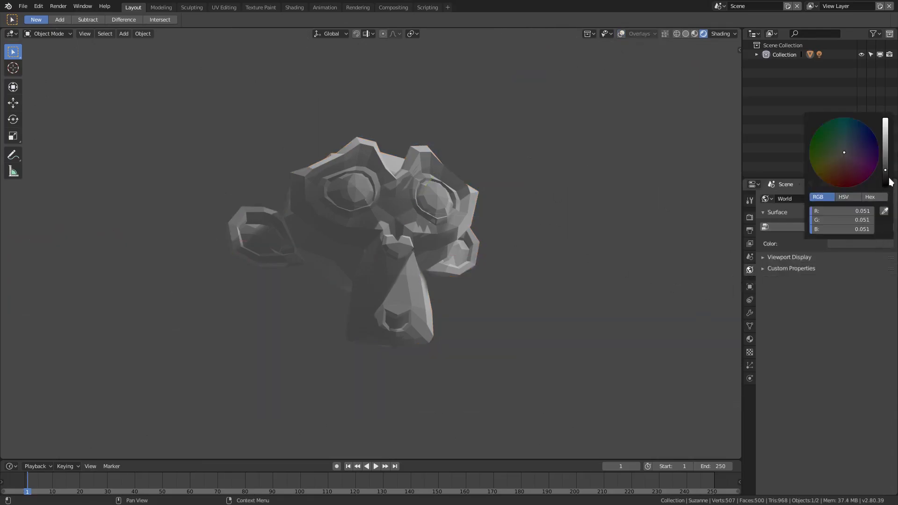
pyautogui.moveTo(888, 177); pyautogui.dragTo(889, 191)
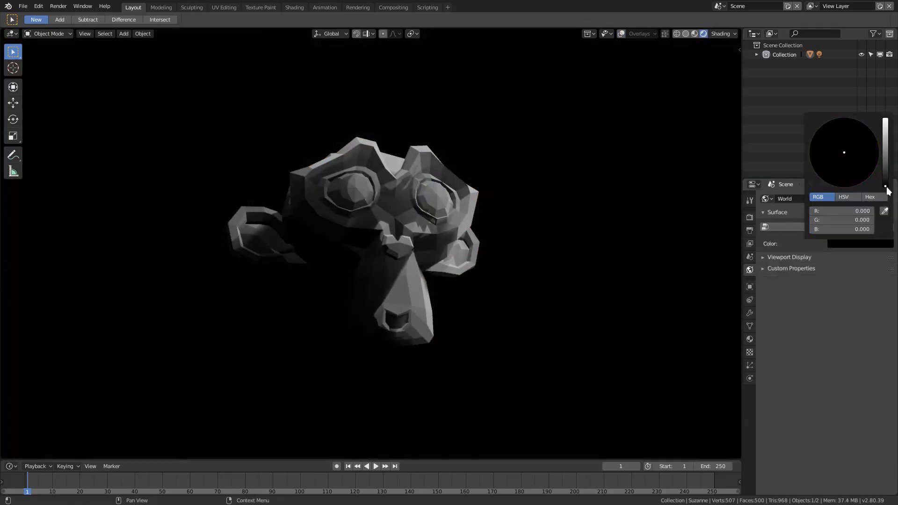
# Assign the existing Material to the monkey and set its base colour to cyan blue
pyautogui.click(749, 339)
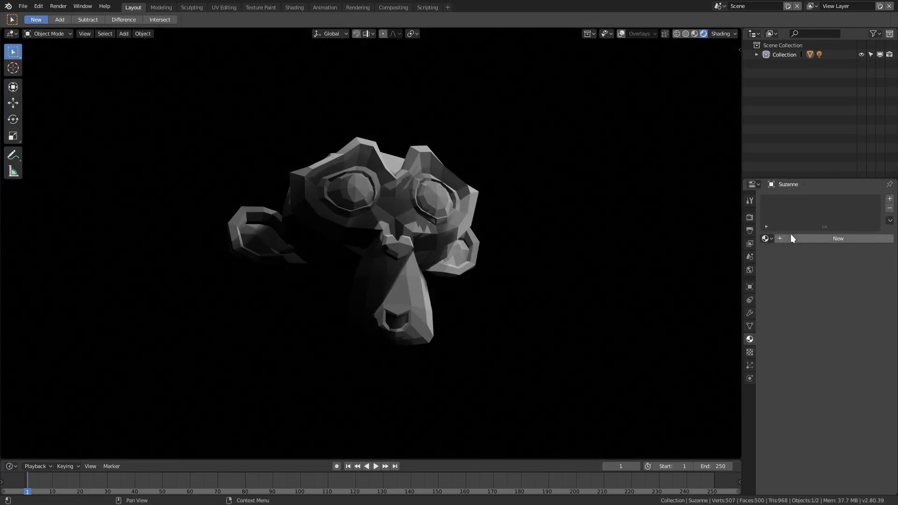
pyautogui.click(767, 239)
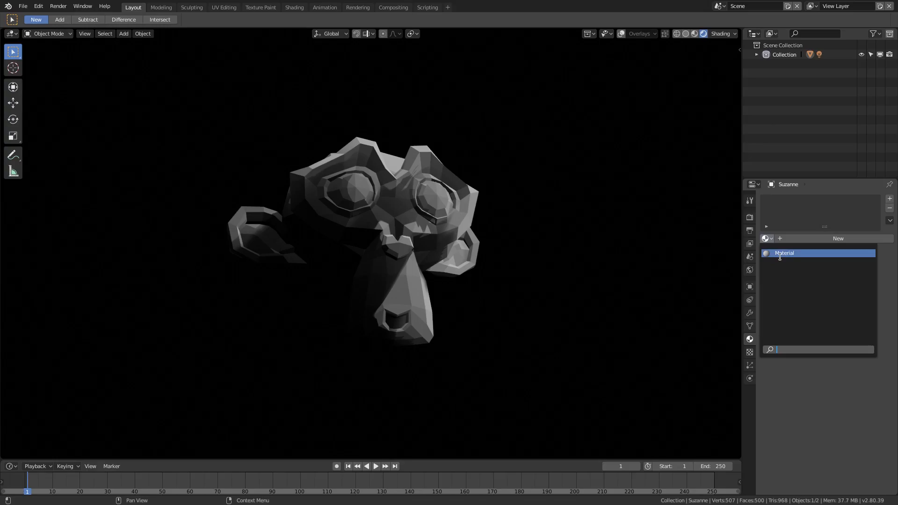
pyautogui.click(780, 253)
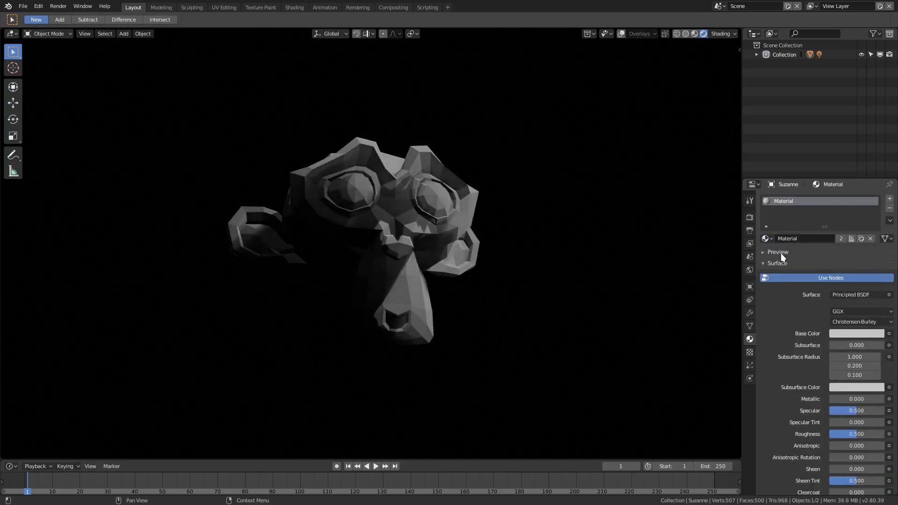
pyautogui.click(841, 336)
pyautogui.click(844, 199)
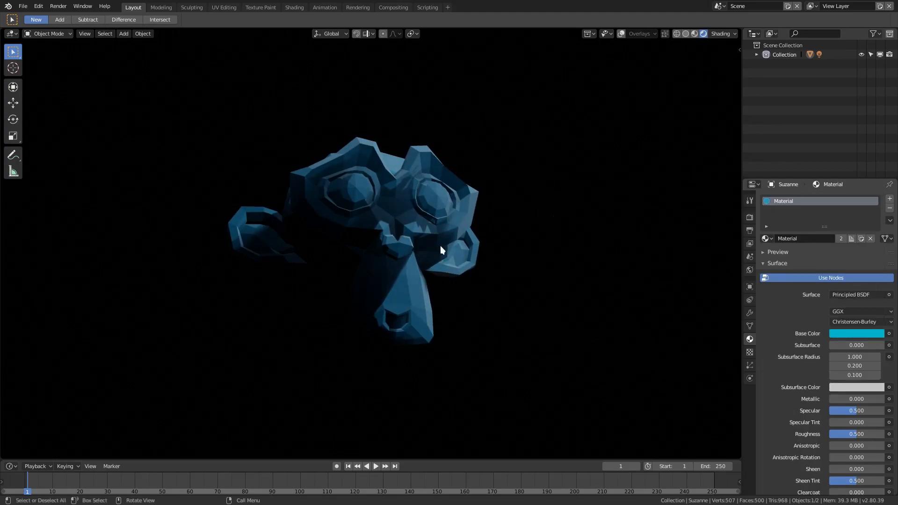
# Return to solid shading with overlays shown, and place a duplicate of the area light on the opposite side of the monkey
pyautogui.click(686, 34)
pyautogui.scroll(-5, 495, 229)
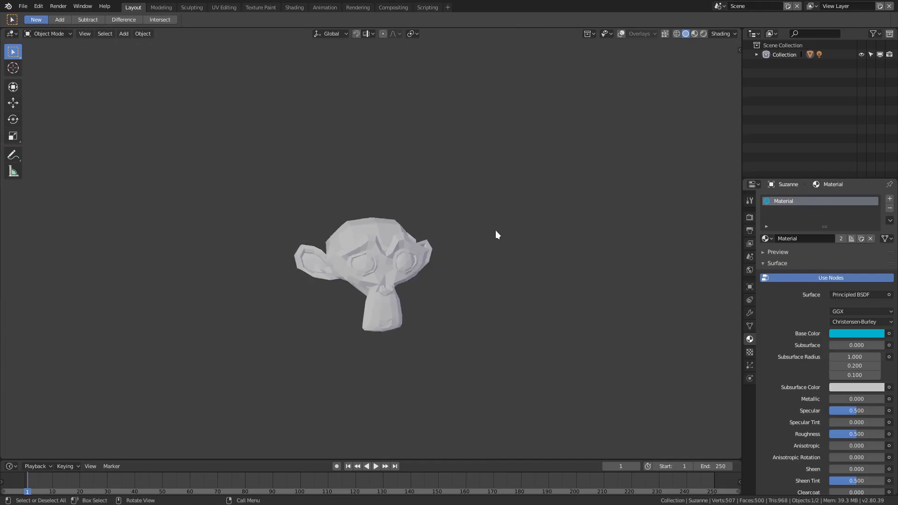
pyautogui.click(620, 33)
pyautogui.moveTo(579, 100); pyautogui.dragTo(477, 114, button='middle')
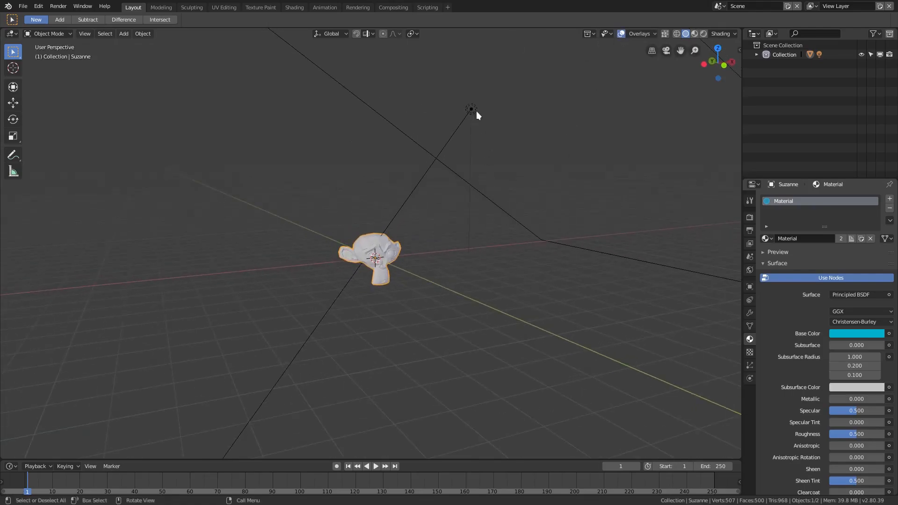
pyautogui.click(473, 110)
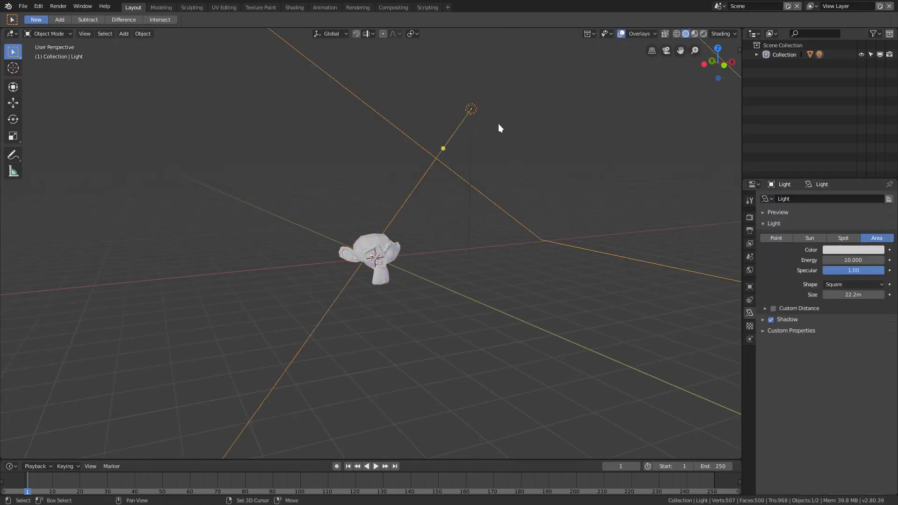
pyautogui.hotkey('shift', 'd')
pyautogui.click(275, 359)
# Rotate and reposition the duplicated light so that it shines at the monkey from the opposite side
pyautogui.press('r')
pyautogui.press('r')
pyautogui.click(507, 248)
pyautogui.moveTo(507, 249); pyautogui.dragTo(417, 328, button='middle')
pyautogui.press('r')
pyautogui.click(530, 373)
pyautogui.press('g')
pyautogui.click(471, 370)
# Show the monkey's face in rendered shading with the overlays hidden
pyautogui.moveTo(471, 371)
pyautogui.mouseDown(button='middle')
pyautogui.moveTo(448, 341)
pyautogui.moveTo(358, 307)
pyautogui.moveTo(335, 313)
pyautogui.moveTo(453, 286)
pyautogui.moveTo(494, 239)
pyautogui.moveTo(484, 238)
pyautogui.moveTo(494, 238)
pyautogui.mouseUp(button='middle')
pyautogui.scroll(5, 470, 260)
pyautogui.click(703, 34)
pyautogui.scroll(3, 483, 238)
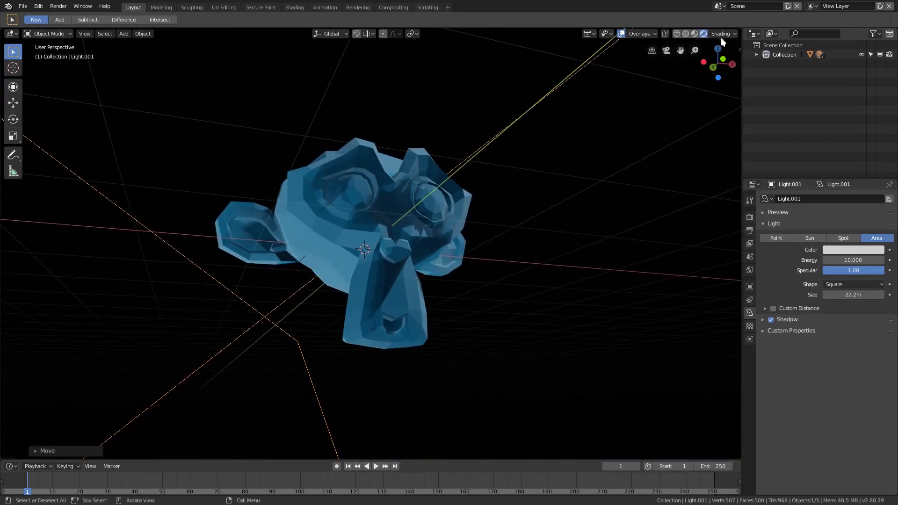
pyautogui.click(621, 33)
pyautogui.moveTo(431, 246); pyautogui.dragTo(439, 245, button='middle')
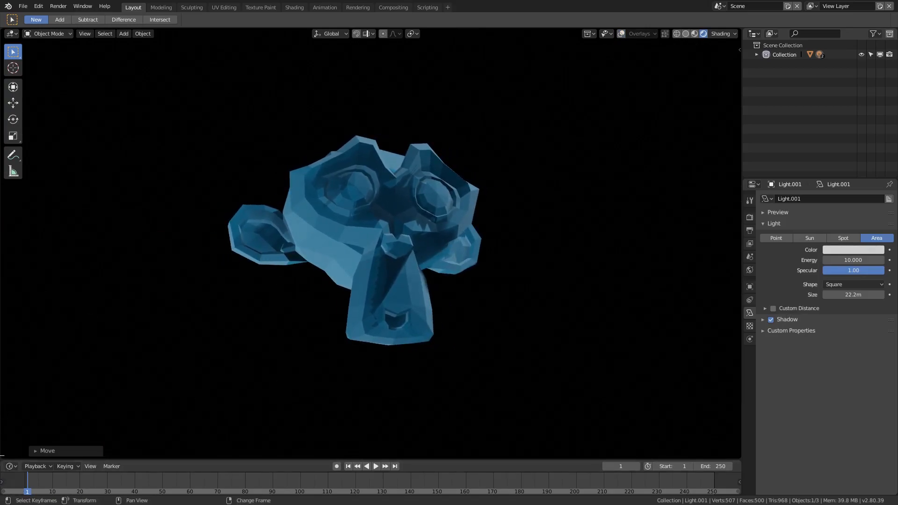
# Split off a Shader Editor beside the 3D viewport and hide the viewport's toolbar
pyautogui.moveTo(3, 455); pyautogui.dragTo(386, 450)
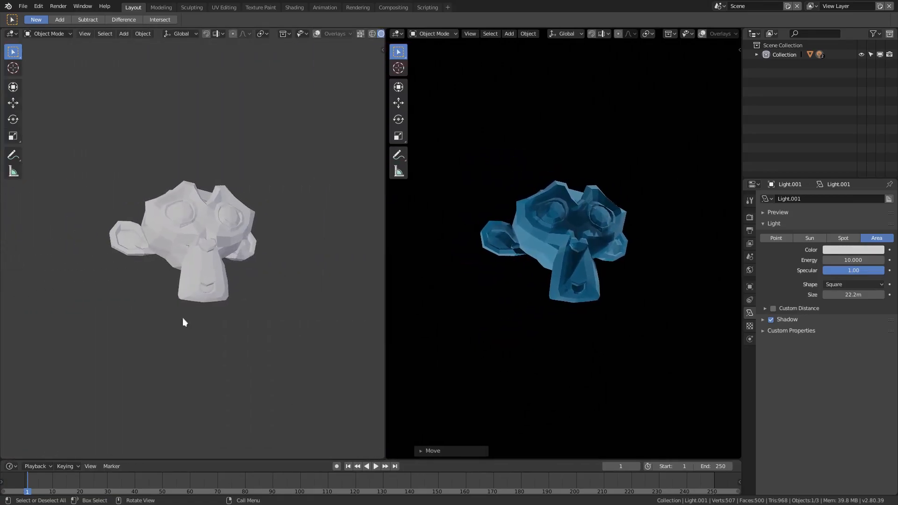
pyautogui.click(14, 36)
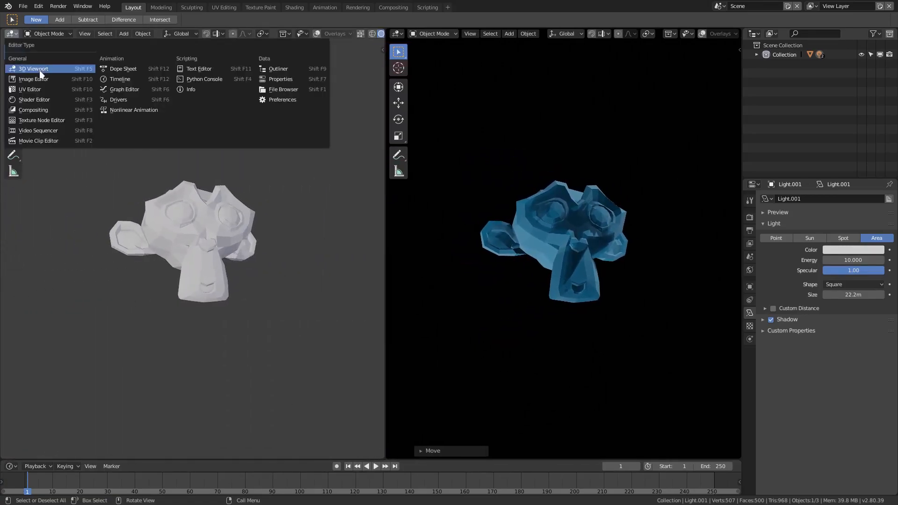
pyautogui.click(28, 102)
pyautogui.moveTo(301, 227); pyautogui.dragTo(376, 223)
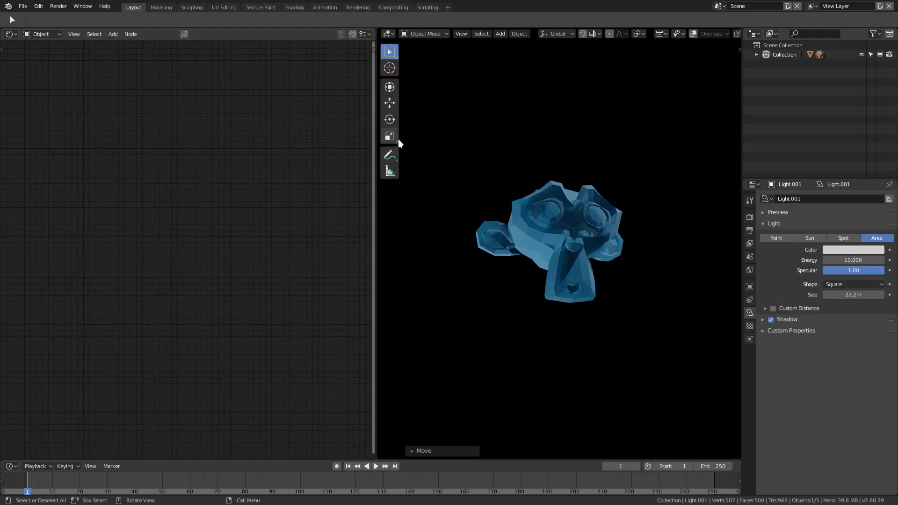
pyautogui.press('t')
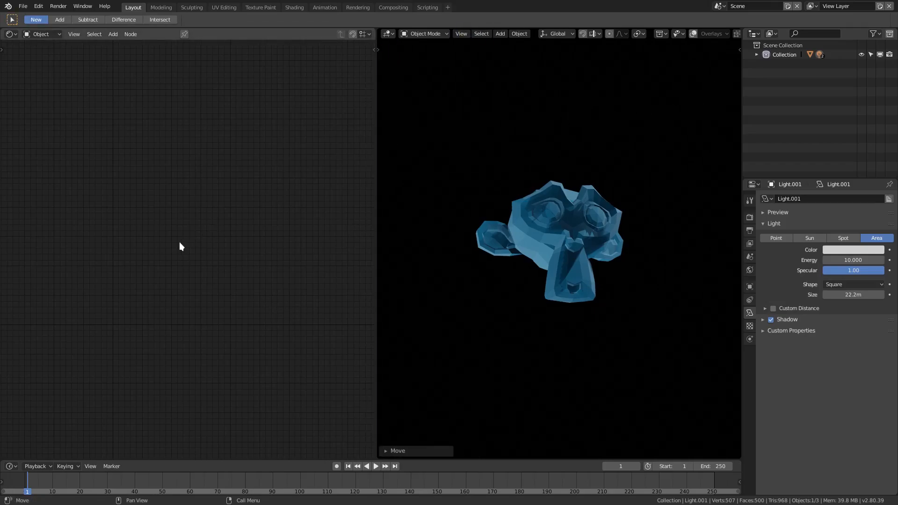
# Show the monkey's material nodes and move the Principled BSDF node away from the Material Output to make room between them
pyautogui.click(567, 228)
pyautogui.scroll(4, 187, 257)
pyautogui.moveTo(166, 298); pyautogui.dragTo(223, 205, button='middle')
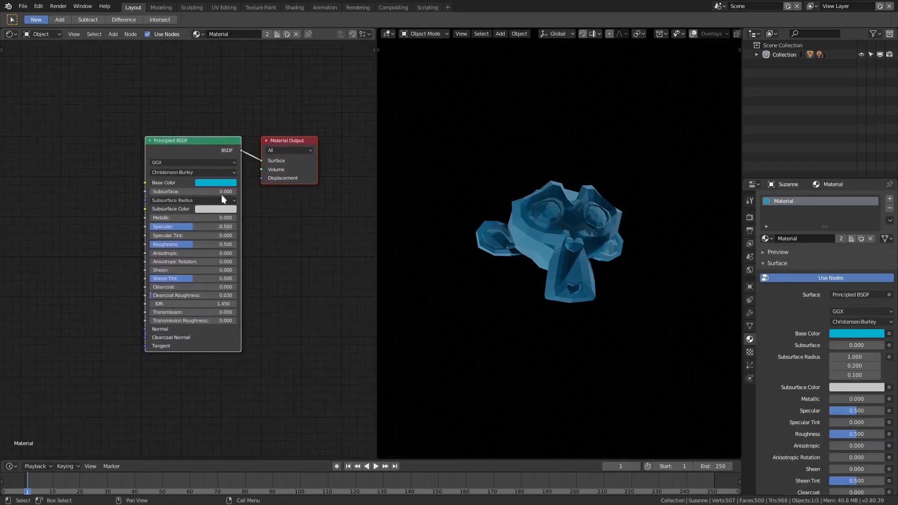
pyautogui.scroll(1, 223, 208)
pyautogui.moveTo(196, 137); pyautogui.dragTo(154, 136)
pyautogui.moveTo(266, 298); pyautogui.dragTo(303, 298, button='middle')
pyautogui.moveTo(196, 132)
pyautogui.mouseDown()
pyautogui.moveTo(237, 132)
pyautogui.moveTo(192, 132)
pyautogui.mouseUp()
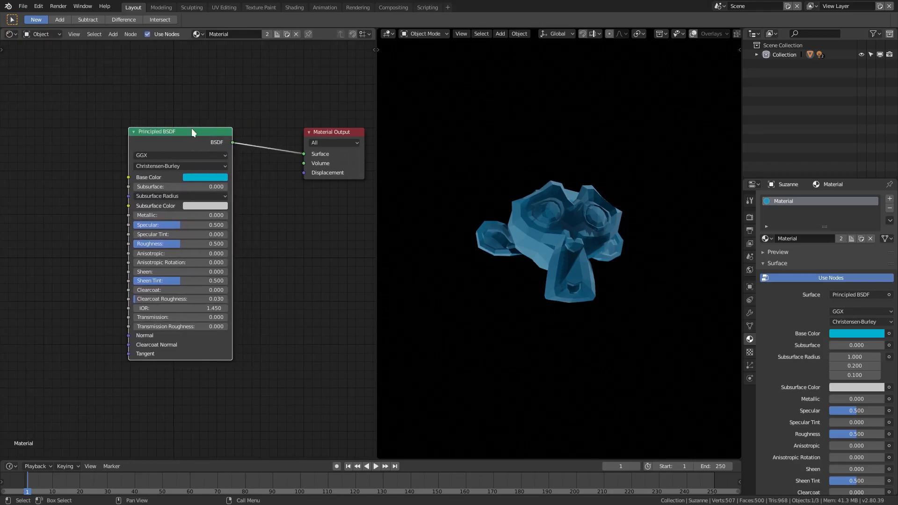
pyautogui.moveTo(247, 198); pyautogui.dragTo(280, 196, button='middle')
pyautogui.moveTo(283, 227); pyautogui.dragTo(264, 224, button='middle')
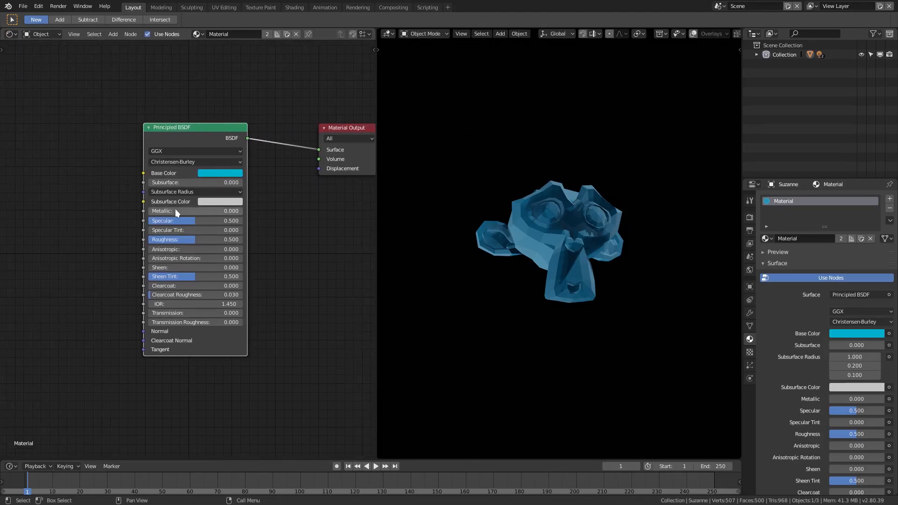
# Set the Principled BSDF's Metallic, Specular, Sheen, Sheen Tint and Clearcoat to 1, and its Roughness and Clearcoat Roughness to 0
pyautogui.moveTo(175, 209); pyautogui.dragTo(270, 209)
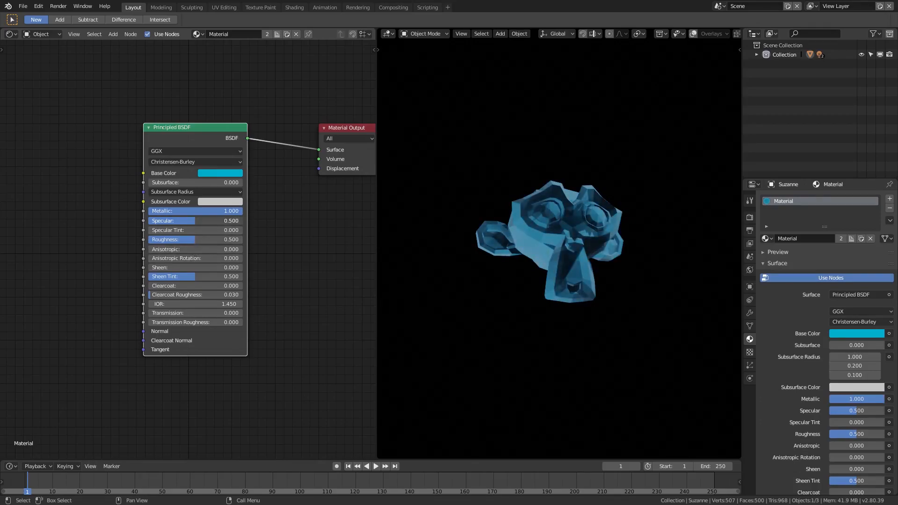
pyautogui.moveTo(173, 221); pyautogui.dragTo(241, 220)
pyautogui.moveTo(182, 240); pyautogui.dragTo(154, 243)
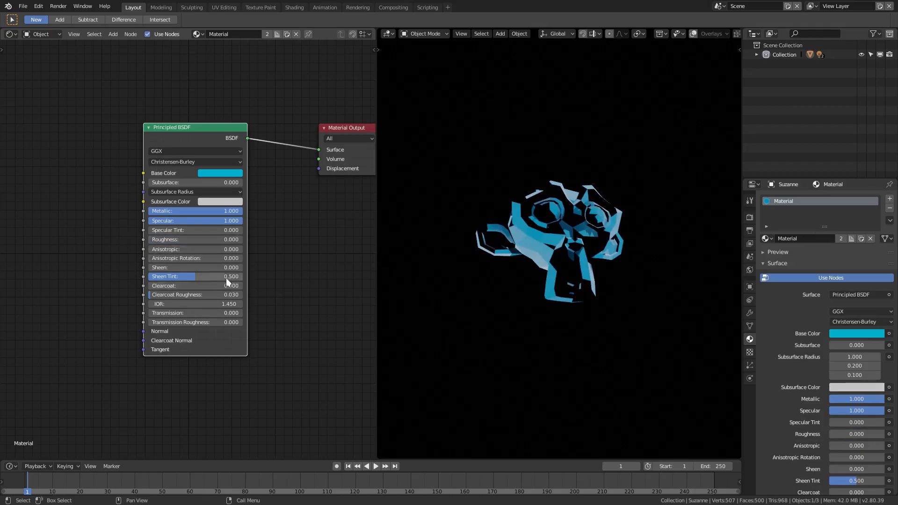
pyautogui.moveTo(191, 267); pyautogui.dragTo(159, 296)
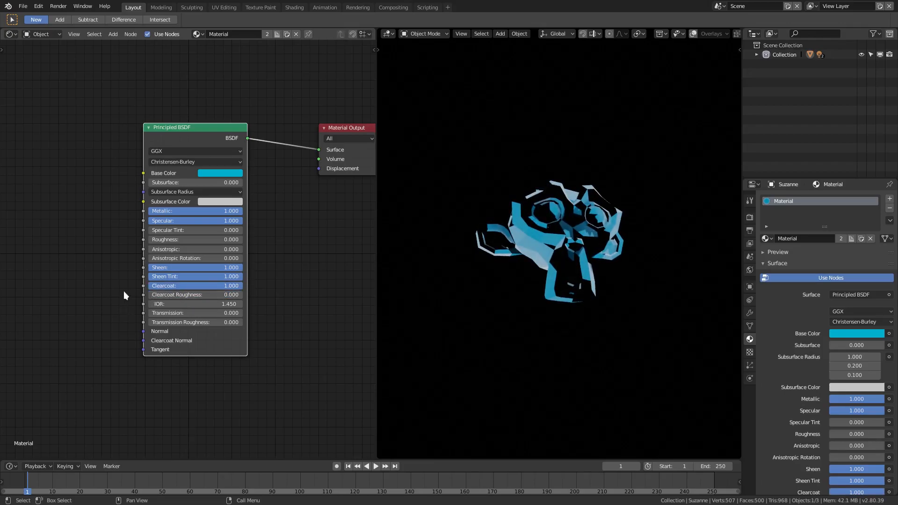
pyautogui.moveTo(289, 301); pyautogui.dragTo(273, 301, button='middle')
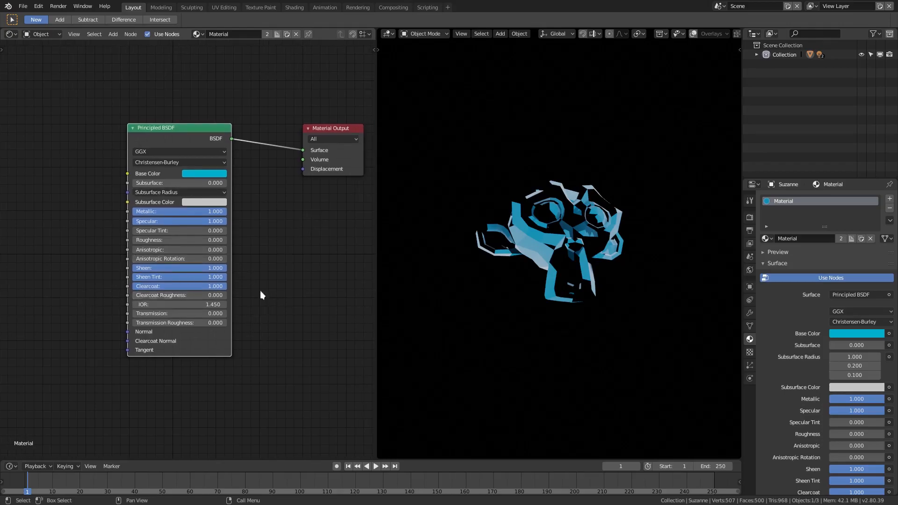
# Set the Principled BSDF's Specular Tint to 1
pyautogui.moveTo(282, 254); pyautogui.dragTo(272, 257, button='middle')
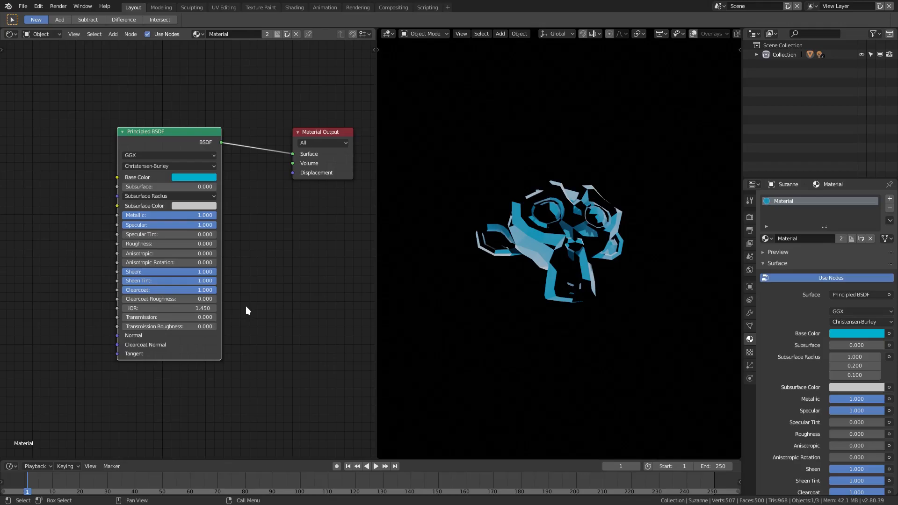
pyautogui.moveTo(147, 234); pyautogui.dragTo(210, 235)
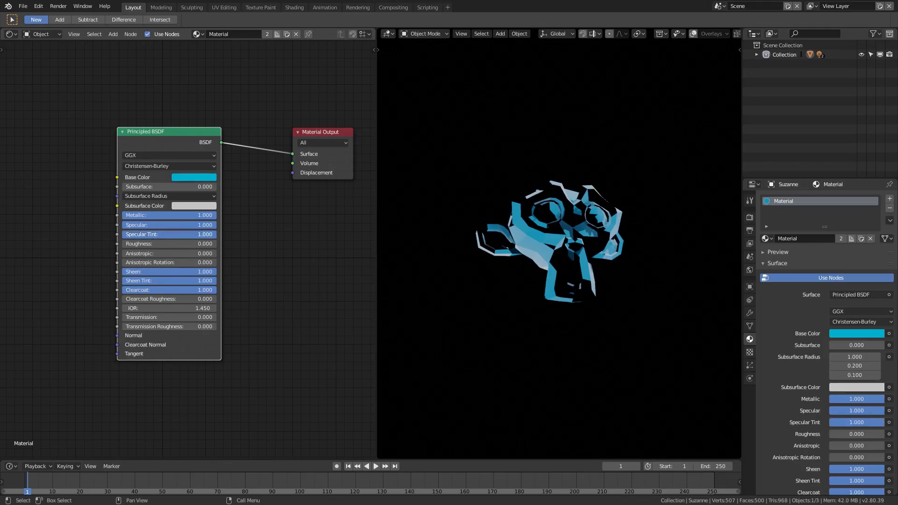
pyautogui.moveTo(312, 262); pyautogui.dragTo(320, 280, button='middle')
# Add a Voronoi Texture node to the monkey's material and place it below the Material Output node
pyautogui.moveTo(298, 251); pyautogui.dragTo(282, 252, button='middle')
pyautogui.hotkey('shift', 'a')
pyautogui.click(282, 251)
pyautogui.write('vor')
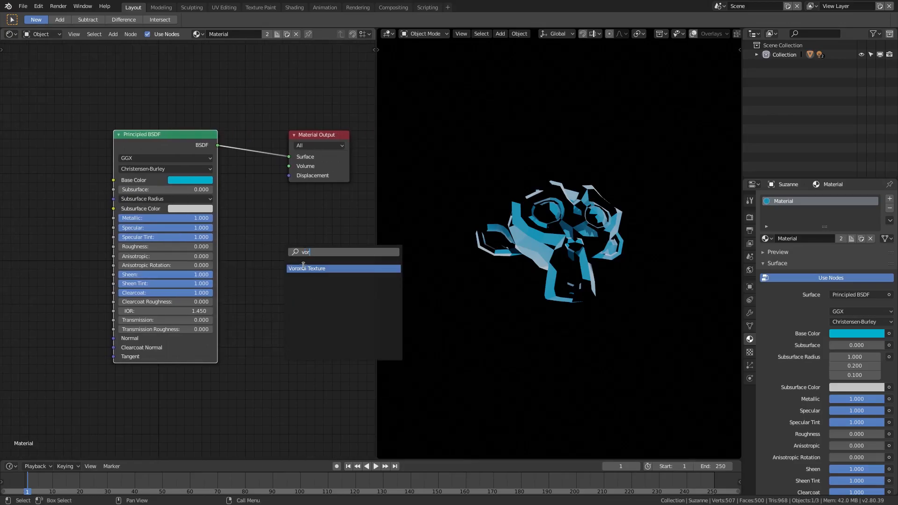
pyautogui.click(304, 268)
pyautogui.click(288, 240)
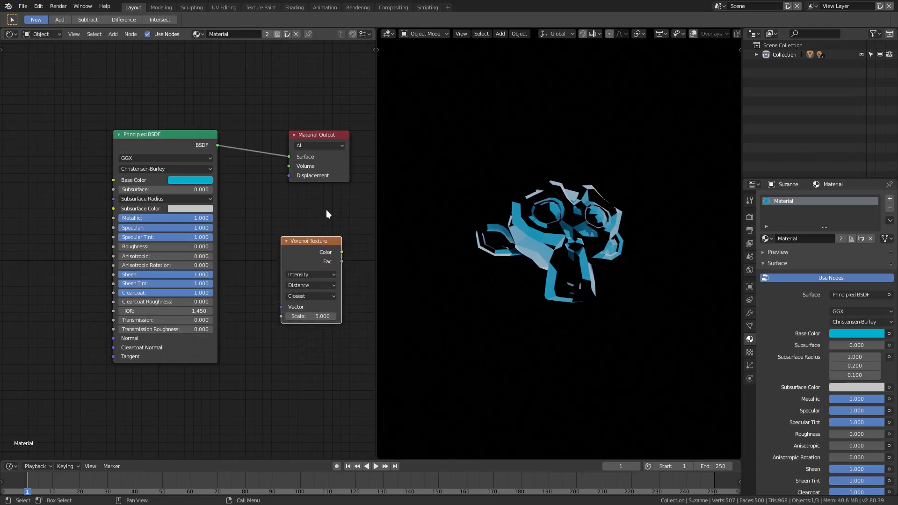
# Move the Voronoi Texture node in front of the Principled BSDF and connect its Color output to the Metallic input
pyautogui.hotkey('shift', 'a')
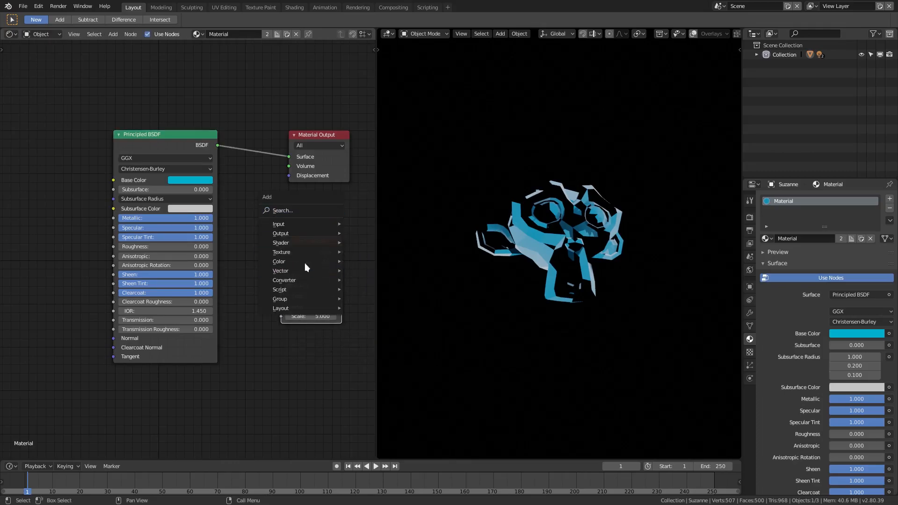
pyautogui.rightClick(216, 261)
pyautogui.scroll(-1, 292, 252)
pyautogui.moveTo(270, 260); pyautogui.dragTo(298, 260, button='middle')
pyautogui.press('g')
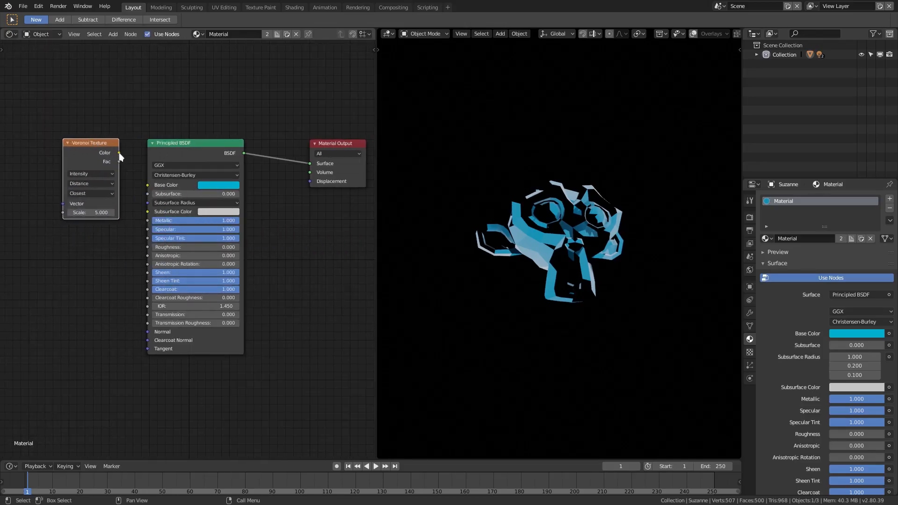
pyautogui.moveTo(150, 218); pyautogui.dragTo(150, 219)
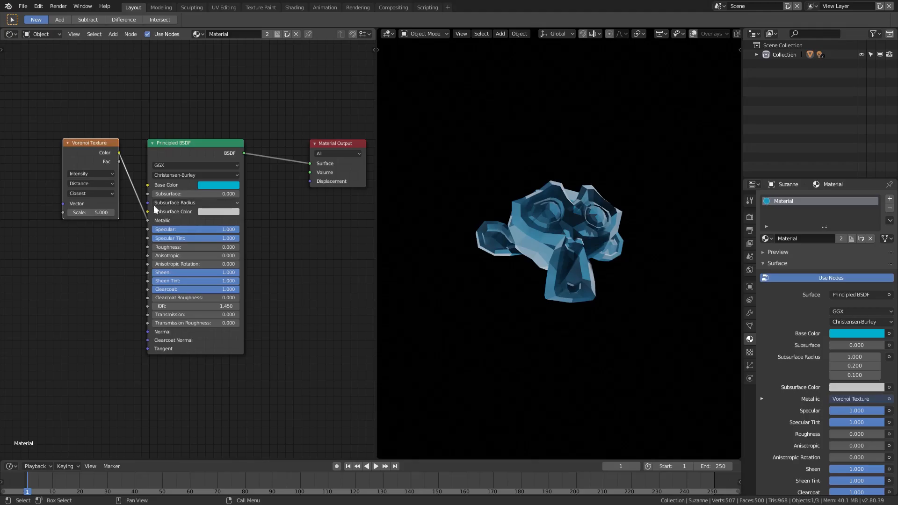
# Add a Subdivision Surface modifier to the monkey head
pyautogui.moveTo(552, 225); pyautogui.dragTo(576, 234, button='middle')
pyautogui.scroll(4, 545, 246)
pyautogui.click(749, 313)
pyautogui.click(795, 199)
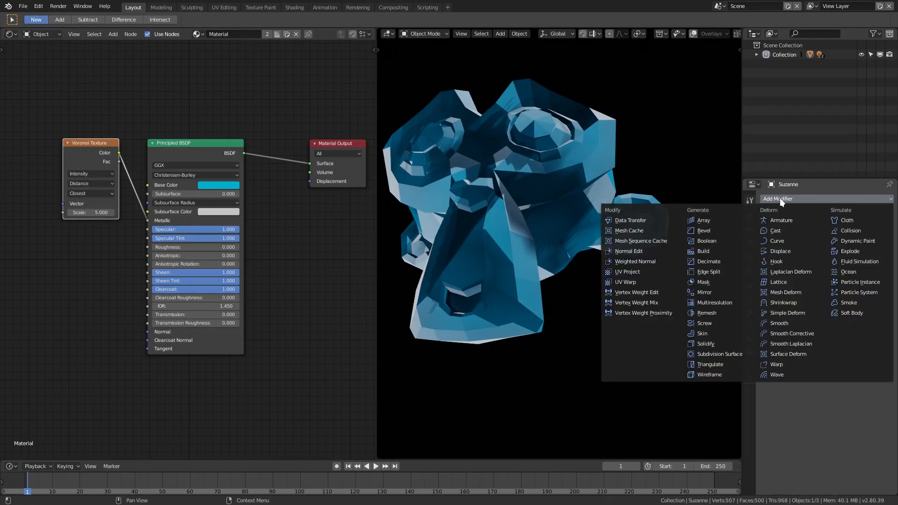
pyautogui.click(731, 355)
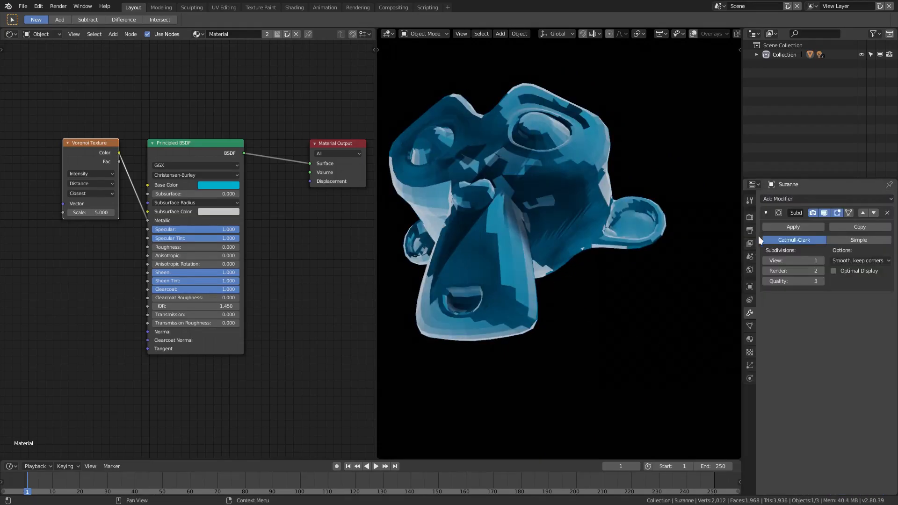
# Try a View level of 6 on the Subdivision Surface modifier, and settle on 3 for both View and Render
pyautogui.click(805, 200)
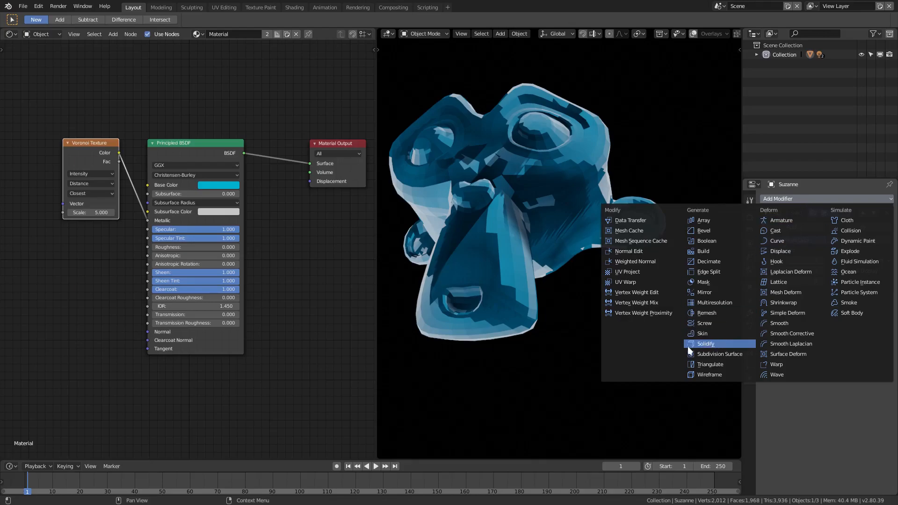
pyautogui.click(821, 260)
pyautogui.click(821, 260)
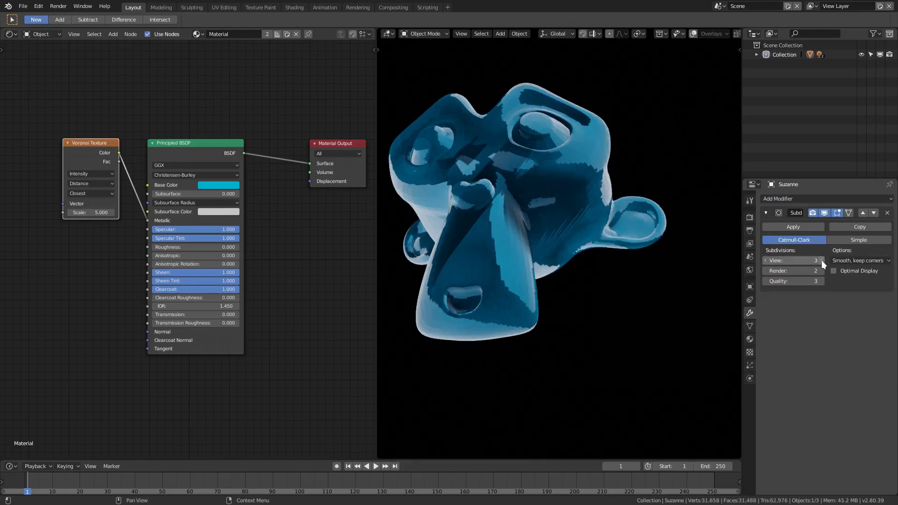
pyautogui.click(821, 260)
pyautogui.click(821, 260)
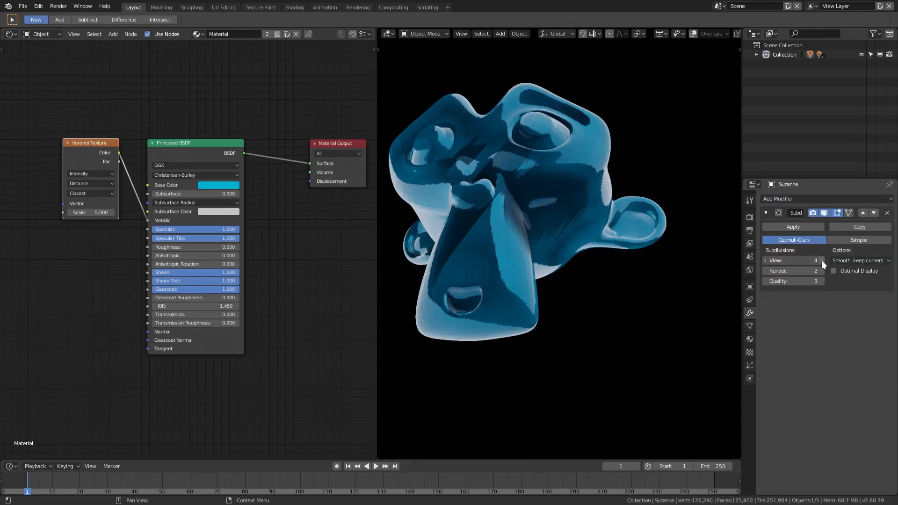
pyautogui.click(766, 260)
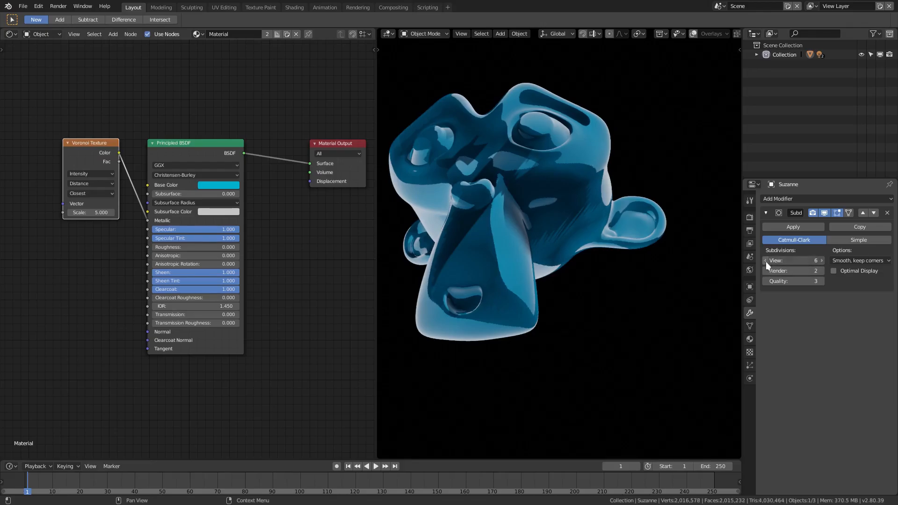
pyautogui.click(766, 260)
pyautogui.click(821, 270)
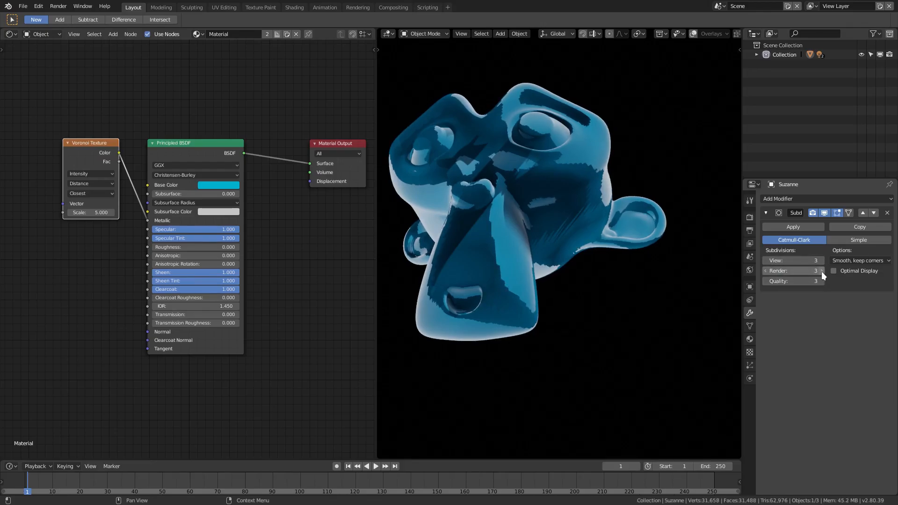
# Raise the Subdivision Surface modifier's View, Render and Quality values to 6
pyautogui.moveTo(521, 234); pyautogui.dragTo(522, 239, button='middle')
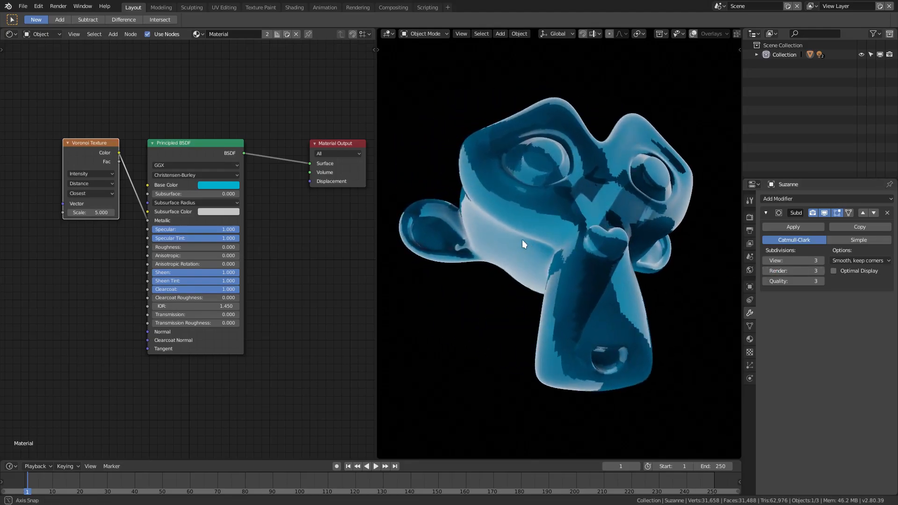
pyautogui.click(821, 260)
pyautogui.click(821, 260)
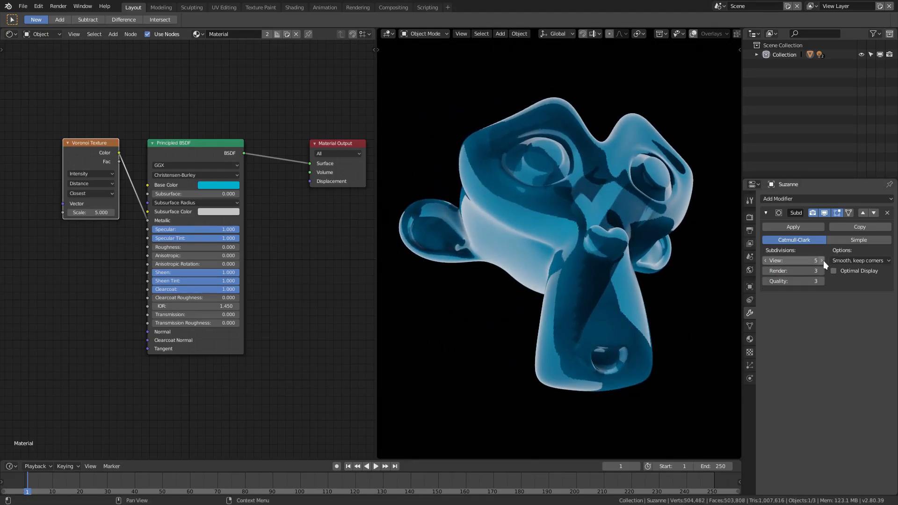
pyautogui.click(821, 260)
pyautogui.click(821, 271)
pyautogui.click(821, 271)
pyautogui.click(821, 270)
pyautogui.moveTo(533, 252); pyautogui.dragTo(599, 238, button='middle')
pyautogui.scroll(5, 608, 243)
pyautogui.scroll(-5, 608, 247)
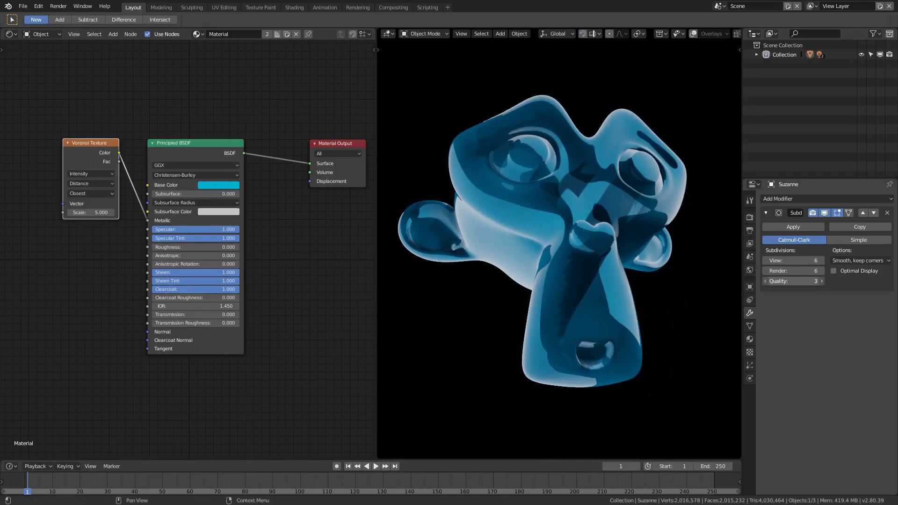
pyautogui.moveTo(795, 282); pyautogui.dragTo(809, 281)
# Set the Voronoi Texture's Scale to 11.4 while viewing the top of the monkey's head
pyautogui.moveTo(596, 346); pyautogui.dragTo(537, 276, button='middle')
pyautogui.moveTo(620, 184); pyautogui.dragTo(603, 288, button='middle')
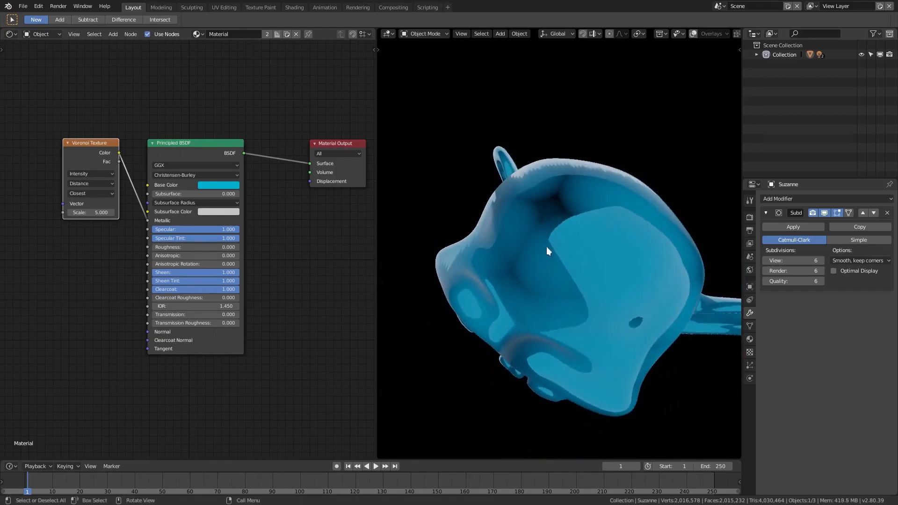
pyautogui.moveTo(91, 213); pyautogui.dragTo(183, 212)
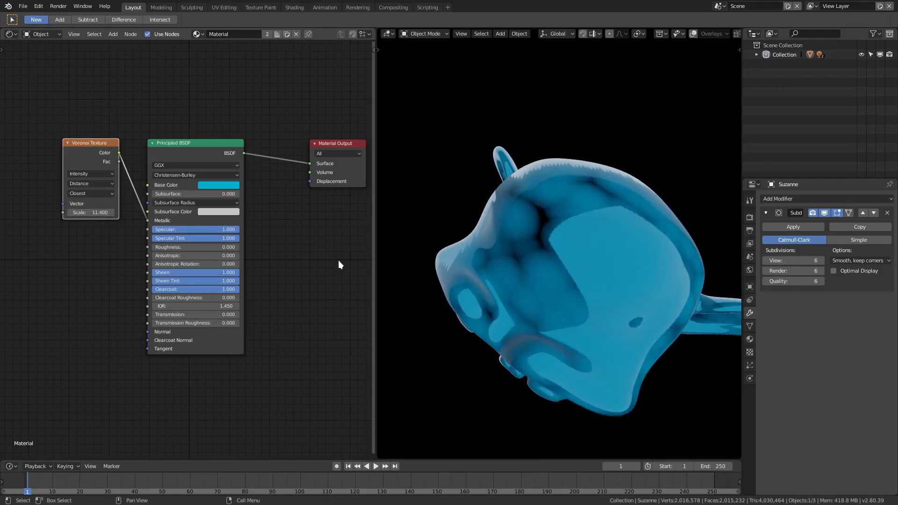
# Lower the Subdivision Surface modifier's View and Render levels to 3 and its Quality to 2
pyautogui.click(764, 260)
pyautogui.click(764, 260)
pyautogui.click(764, 260)
pyautogui.click(764, 271)
pyautogui.click(764, 271)
pyautogui.click(764, 271)
pyautogui.click(764, 280)
pyautogui.click(764, 280)
pyautogui.click(763, 280)
pyautogui.click(763, 280)
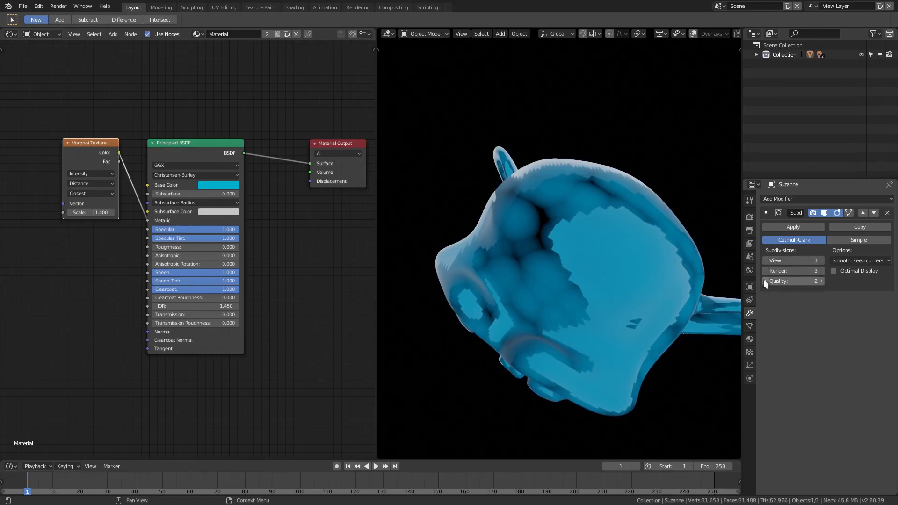
# Set the Voronoi Texture's Scale to 9.7 and its coloring mode to Cells
pyautogui.moveTo(437, 280); pyautogui.dragTo(505, 174, button='middle')
pyautogui.moveTo(82, 212)
pyautogui.mouseDown()
pyautogui.moveTo(135, 212)
pyautogui.moveTo(96, 213)
pyautogui.mouseUp()
pyautogui.moveTo(444, 216); pyautogui.dragTo(571, 208, button='middle')
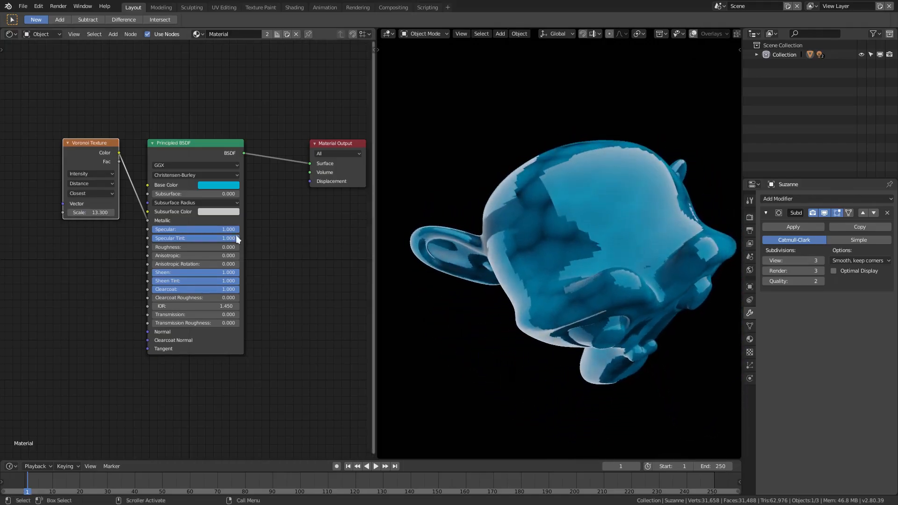
pyautogui.moveTo(87, 213); pyautogui.dragTo(66, 213)
pyautogui.click(100, 174)
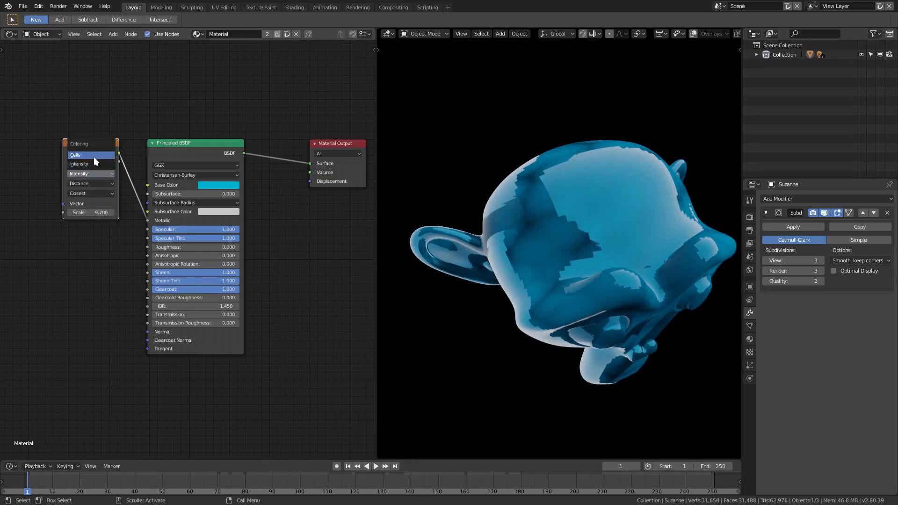
pyautogui.click(94, 156)
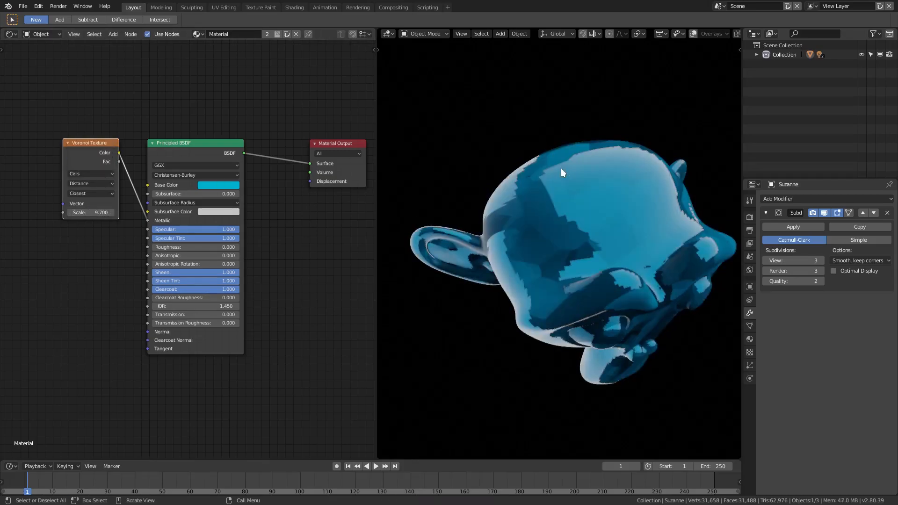
# Apply smooth shading to the monkey head
pyautogui.click(520, 34)
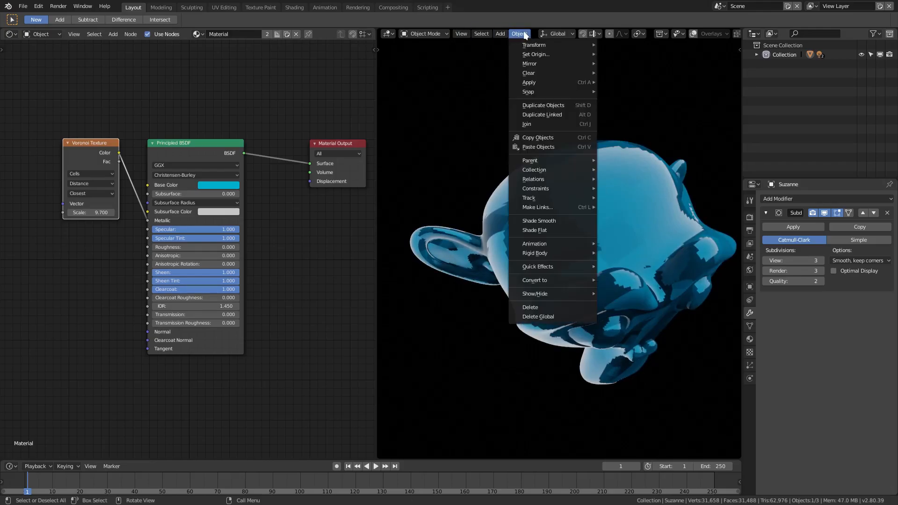
pyautogui.click(551, 220)
pyautogui.moveTo(588, 262); pyautogui.dragTo(564, 245, button='middle')
# Move the Voronoi Texture's Color link from the Metallic input to the Principled BSDF's Base Color
pyautogui.moveTo(148, 220); pyautogui.dragTo(149, 191)
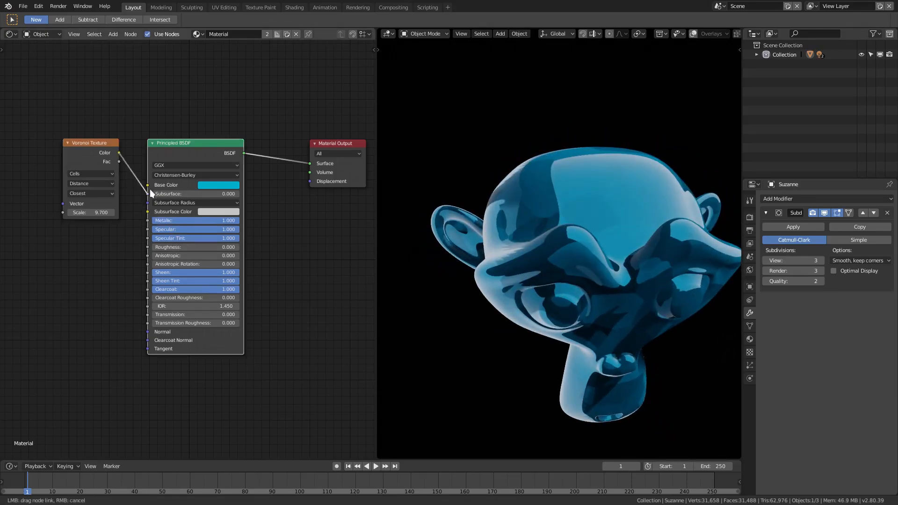
pyautogui.moveTo(233, 210); pyautogui.dragTo(220, 187)
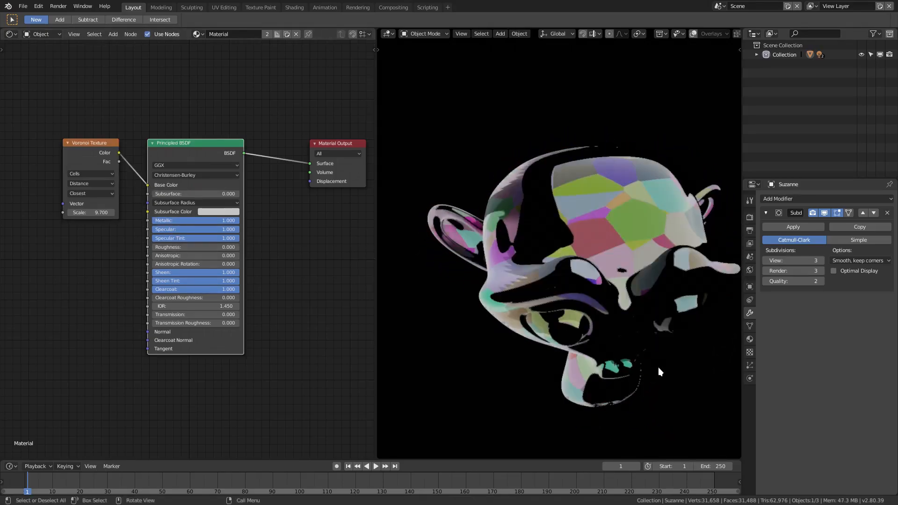
pyautogui.moveTo(649, 361); pyautogui.dragTo(615, 169, button='middle')
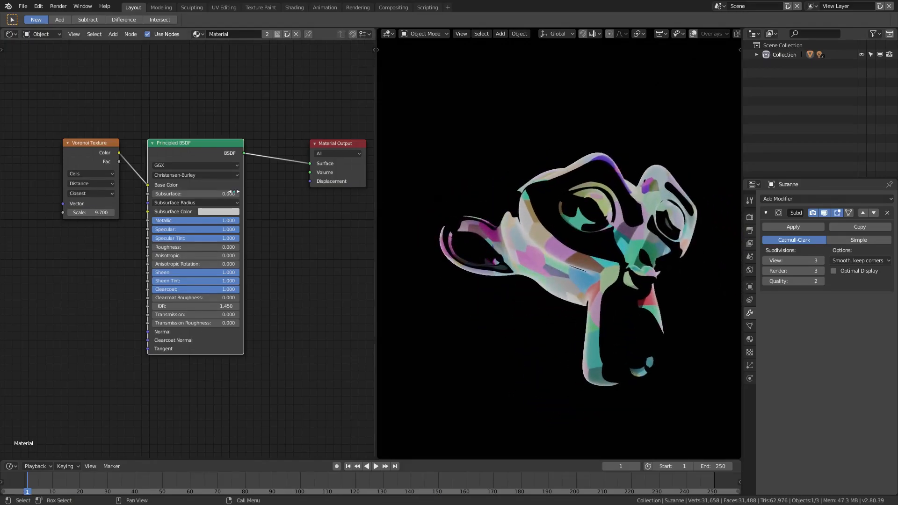
# Set the Principled BSDF's Roughness to 1 and check the cell pattern on the monkey from several angles
pyautogui.moveTo(178, 247); pyautogui.dragTo(267, 248)
pyautogui.moveTo(538, 247); pyautogui.dragTo(449, 276, button='middle')
pyautogui.scroll(3, 621, 229)
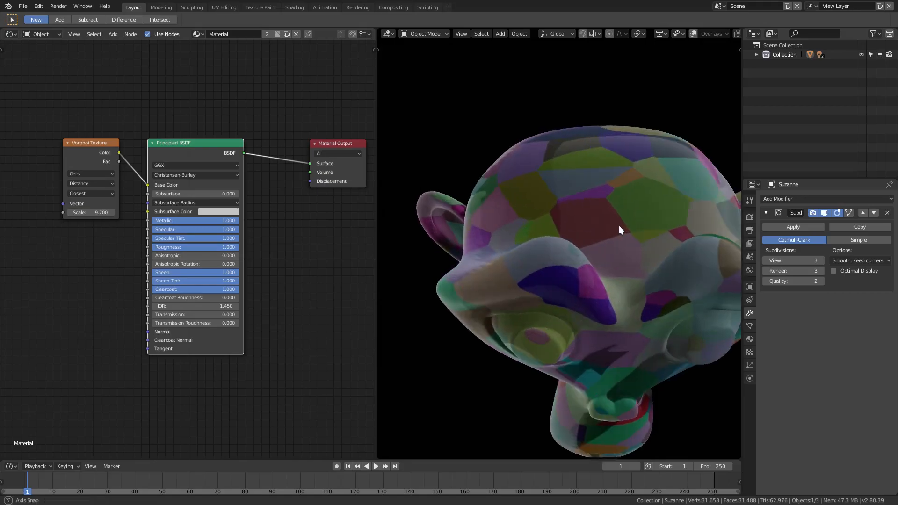
pyautogui.moveTo(622, 229); pyautogui.dragTo(600, 234, button='middle')
pyautogui.moveTo(679, 239); pyautogui.dragTo(581, 236, button='middle')
pyautogui.scroll(-4, 627, 206)
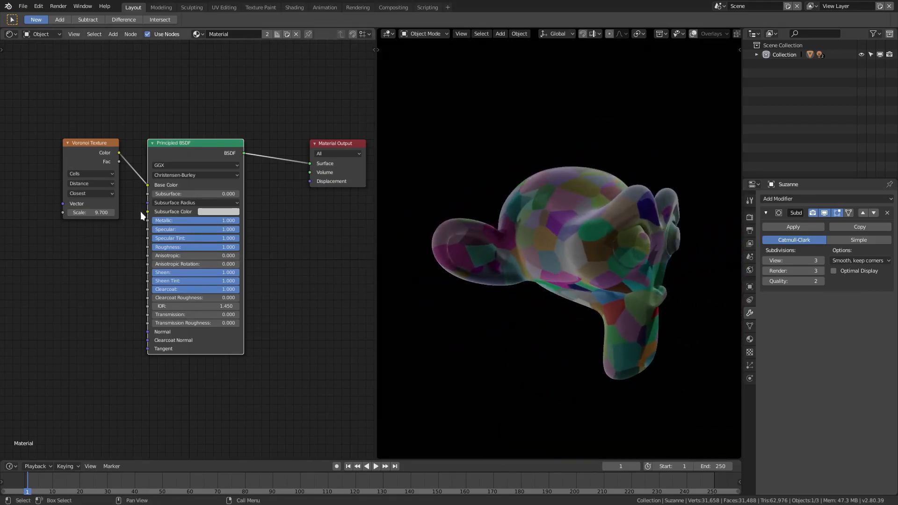
# Set the Voronoi Texture's feature output to 2nd Closest and its Scale to 8.2
pyautogui.moveTo(92, 210); pyautogui.dragTo(79, 210)
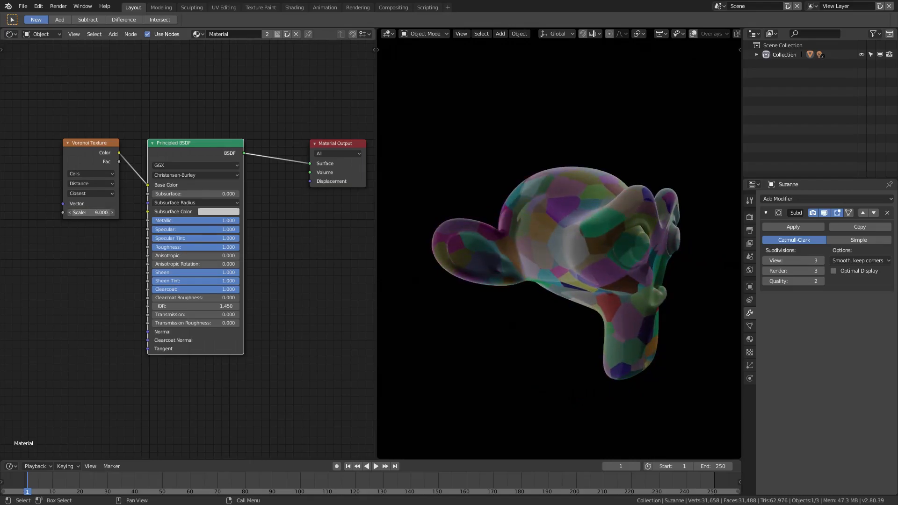
pyautogui.click(95, 194)
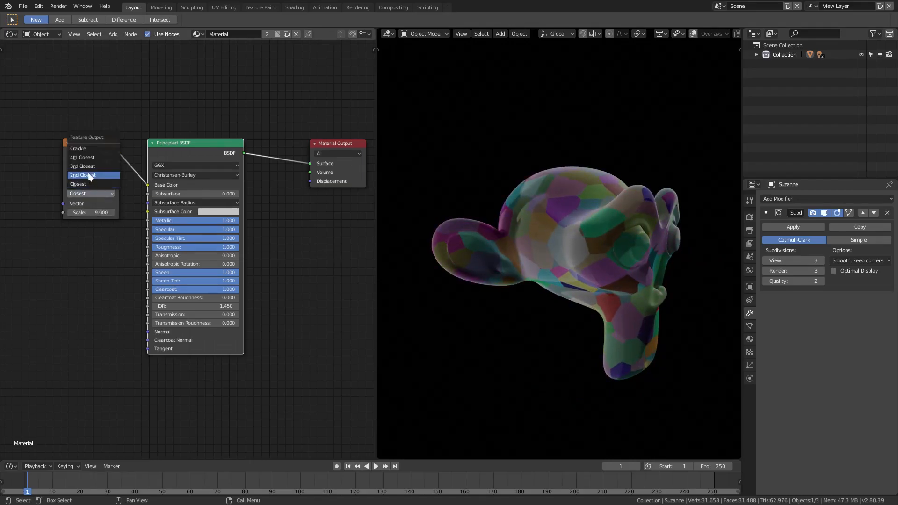
pyautogui.click(93, 175)
pyautogui.moveTo(610, 271); pyautogui.dragTo(570, 163, button='middle')
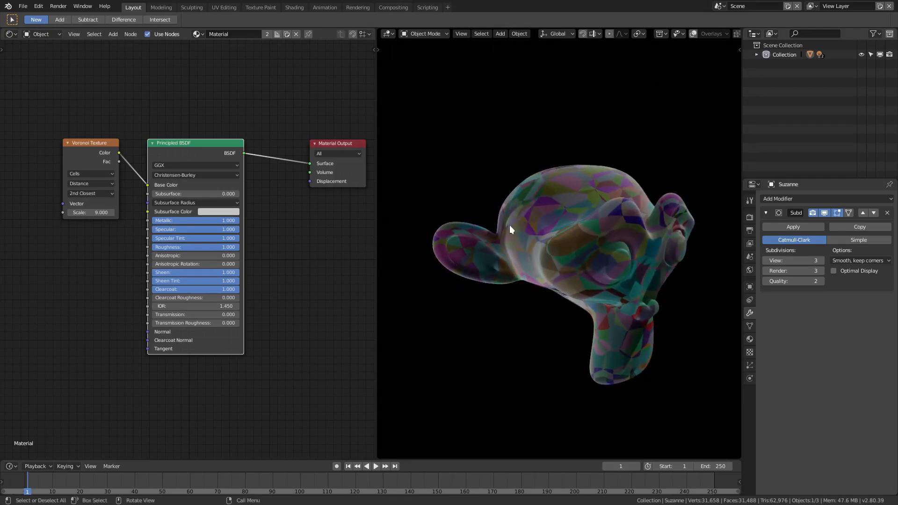
pyautogui.moveTo(92, 213); pyautogui.dragTo(110, 213)
pyautogui.moveTo(515, 235); pyautogui.dragTo(490, 256, button='middle')
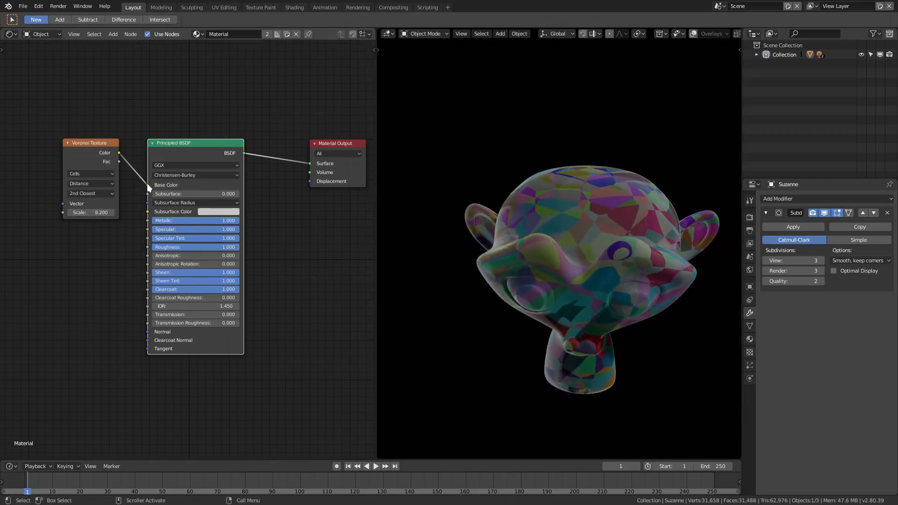
# Move the Voronoi Texture's Color link from Base Color to the Principled BSDF's Roughness input, after trying it on Metallic
pyautogui.moveTo(147, 183); pyautogui.dragTo(148, 220)
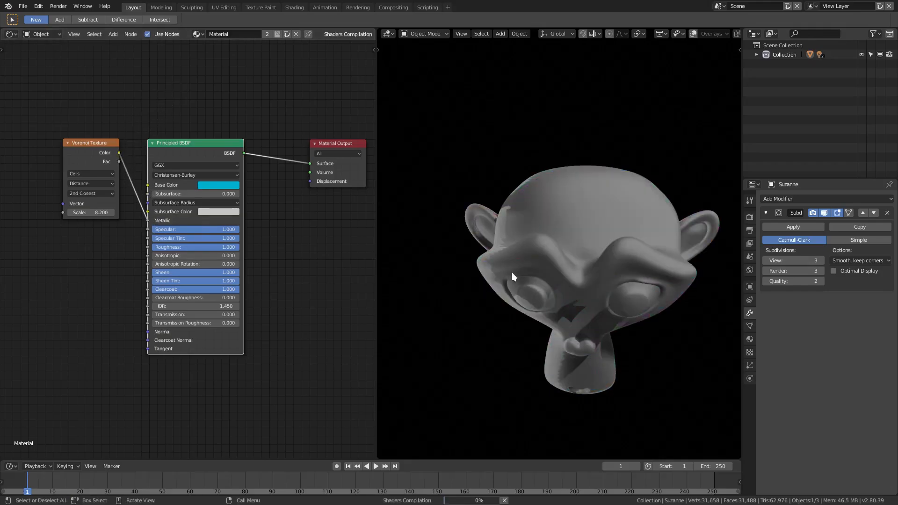
pyautogui.moveTo(571, 122); pyautogui.dragTo(609, 184, button='middle')
pyautogui.moveTo(147, 218)
pyautogui.mouseDown()
pyautogui.moveTo(147, 245)
pyautogui.moveTo(140, 247)
pyautogui.moveTo(149, 185)
pyautogui.moveTo(131, 229)
pyautogui.mouseUp()
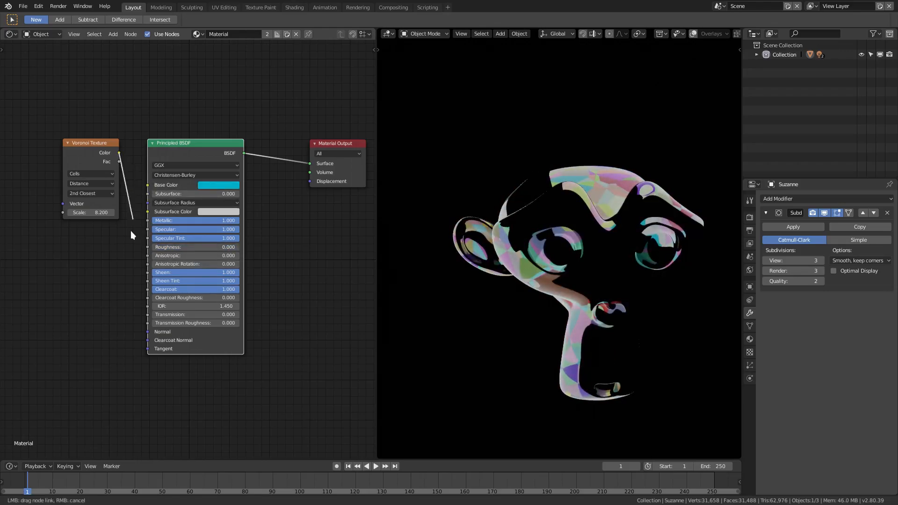
pyautogui.moveTo(182, 264); pyautogui.dragTo(182, 265)
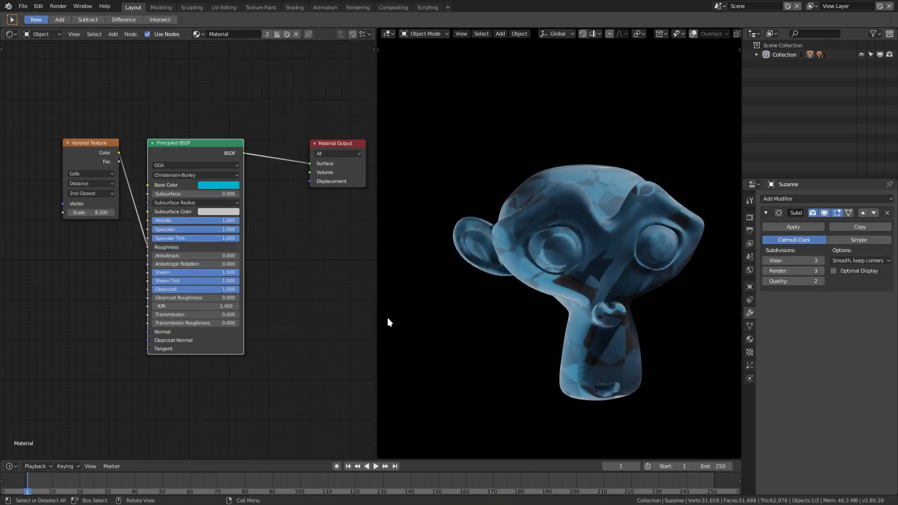
pyautogui.moveTo(526, 271); pyautogui.dragTo(619, 245, button='middle')
# Add a Noise Texture node and place it directly below the Voronoi Texture node
pyautogui.moveTo(235, 261); pyautogui.dragTo(221, 239, button='middle')
pyautogui.moveTo(289, 236); pyautogui.dragTo(275, 237, button='middle')
pyautogui.hotkey('shift', 'a')
pyautogui.click(268, 237)
pyautogui.write('noise')
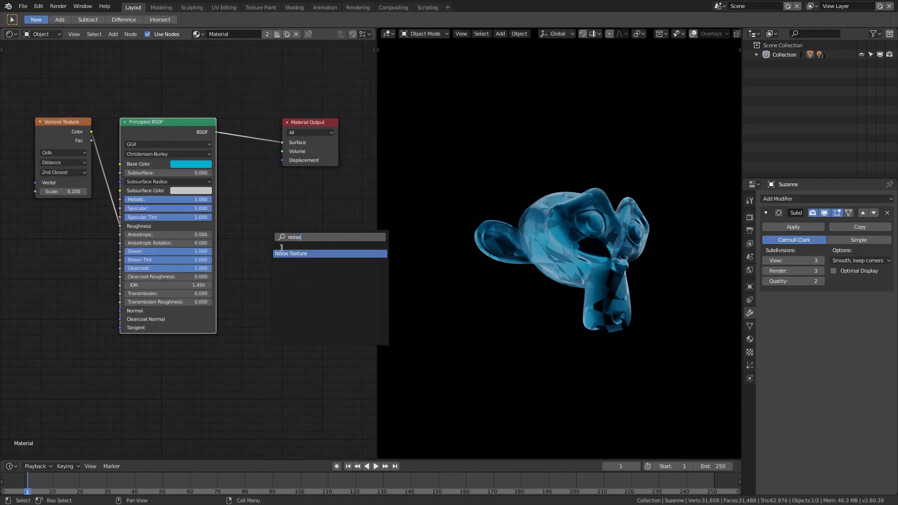
pyautogui.click(288, 253)
pyautogui.click(31, 208)
pyautogui.moveTo(253, 245); pyautogui.dragTo(322, 245, button='middle')
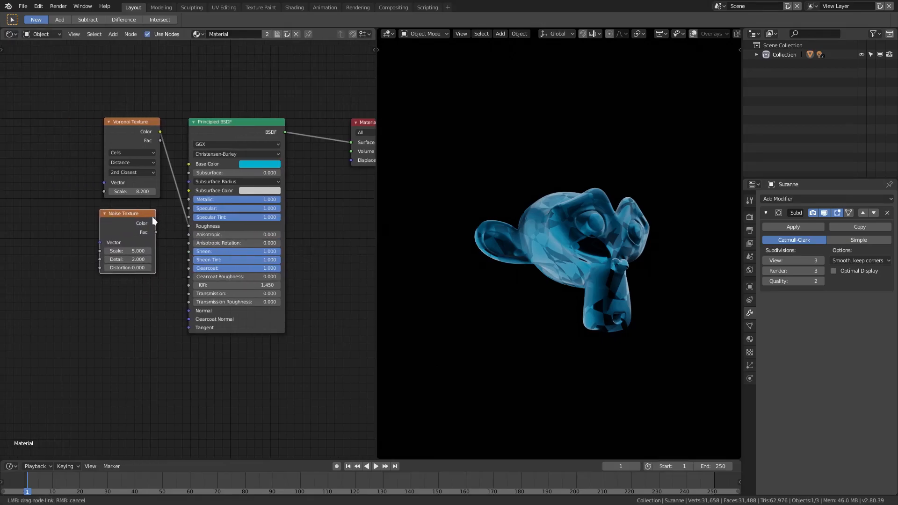
# Connect the Noise Texture's Color output to the Principled BSDF's Normal input and check the surface from several angles
pyautogui.moveTo(156, 223); pyautogui.dragTo(182, 266)
pyautogui.moveTo(253, 351); pyautogui.dragTo(196, 218)
pyautogui.moveTo(183, 270); pyautogui.dragTo(193, 305)
pyautogui.moveTo(320, 352); pyautogui.dragTo(304, 358, button='middle')
pyautogui.scroll(4, 546, 300)
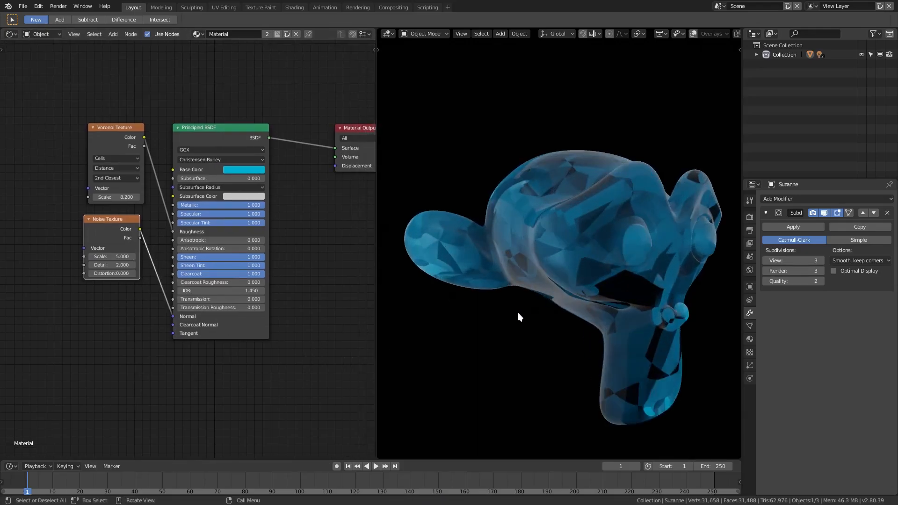
pyautogui.moveTo(554, 270); pyautogui.dragTo(524, 305, button='middle')
pyautogui.scroll(-4, 533, 256)
pyautogui.scroll(4, 540, 288)
pyautogui.scroll(-3, 580, 284)
# Set the Noise Texture's Scale to 8.9, Detail to 16 and Distortion to 0.6
pyautogui.moveTo(123, 256); pyautogui.dragTo(141, 257)
pyautogui.moveTo(461, 255); pyautogui.dragTo(509, 299, button='middle')
pyautogui.moveTo(112, 264); pyautogui.dragTo(135, 264)
pyautogui.moveTo(494, 291); pyautogui.dragTo(444, 299, button='middle')
pyautogui.moveTo(112, 273); pyautogui.dragTo(131, 273)
pyautogui.moveTo(537, 318); pyautogui.dragTo(552, 299, button='middle')
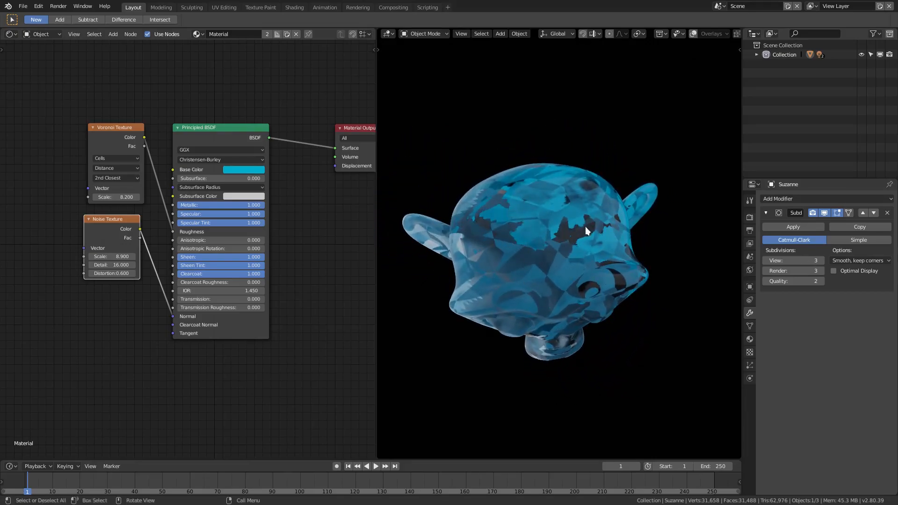
# Set the Voronoi Texture's feature output to 3rd Closest and its Scale to 11.1, checking the cells on the monkey
pyautogui.moveTo(447, 345); pyautogui.dragTo(558, 268, button='middle')
pyautogui.scroll(3, 547, 271)
pyautogui.moveTo(122, 196); pyautogui.dragTo(149, 196)
pyautogui.moveTo(514, 321); pyautogui.dragTo(428, 288, button='middle')
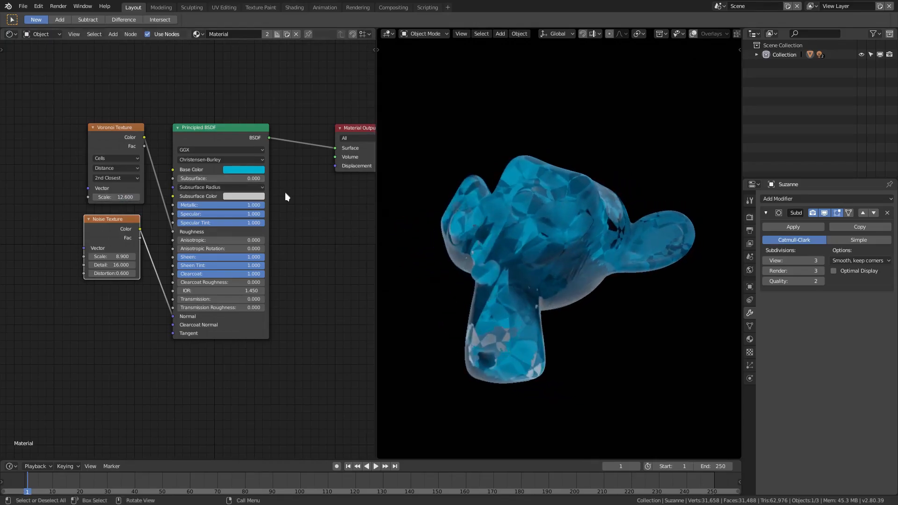
pyautogui.click(113, 177)
pyautogui.moveTo(533, 307); pyautogui.dragTo(567, 307, button='middle')
pyautogui.moveTo(118, 196); pyautogui.dragTo(110, 197)
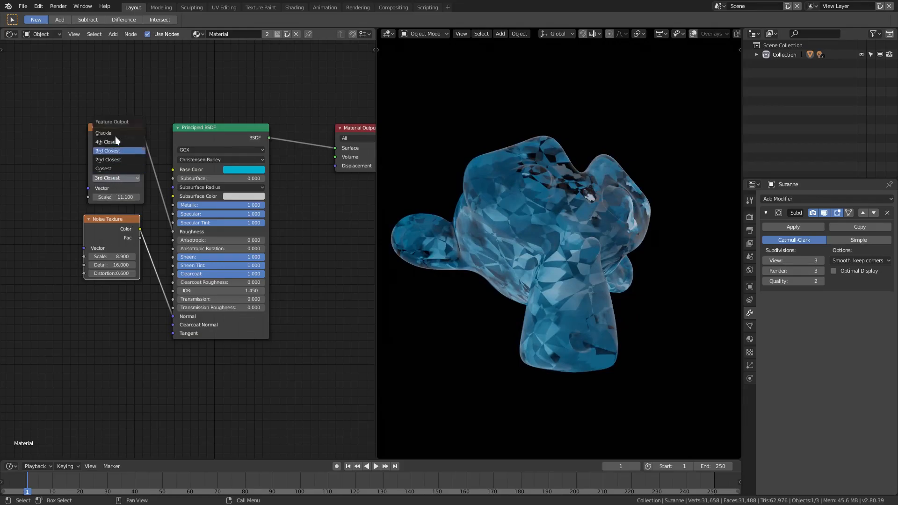
pyautogui.moveTo(503, 293); pyautogui.dragTo(759, 117, button='middle')
pyautogui.scroll(5, 520, 314)
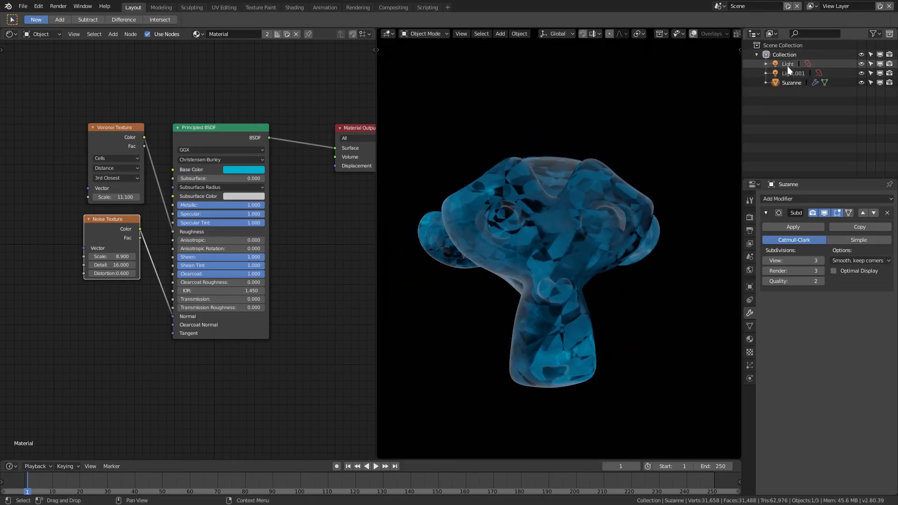
# Select Light and Light.001 and rotate them together about the Z axis
pyautogui.click(788, 65)
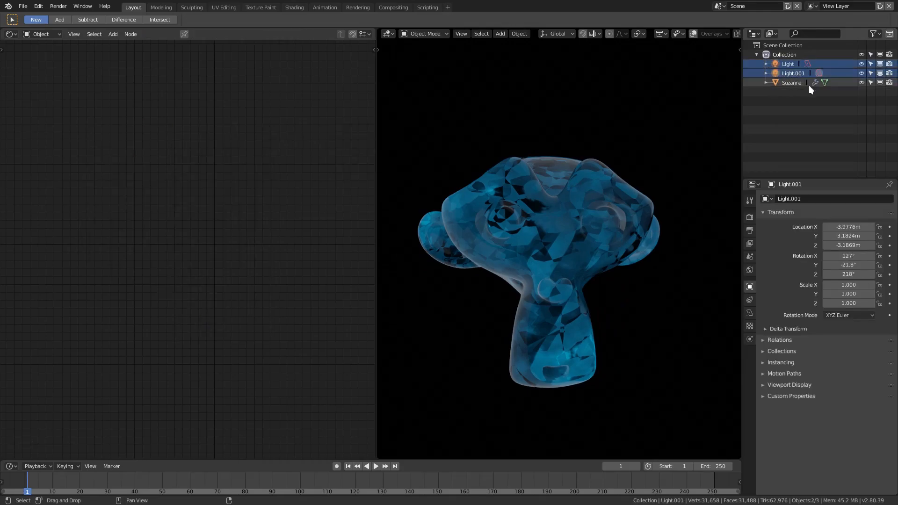
pyautogui.press('r')
pyautogui.press('r')
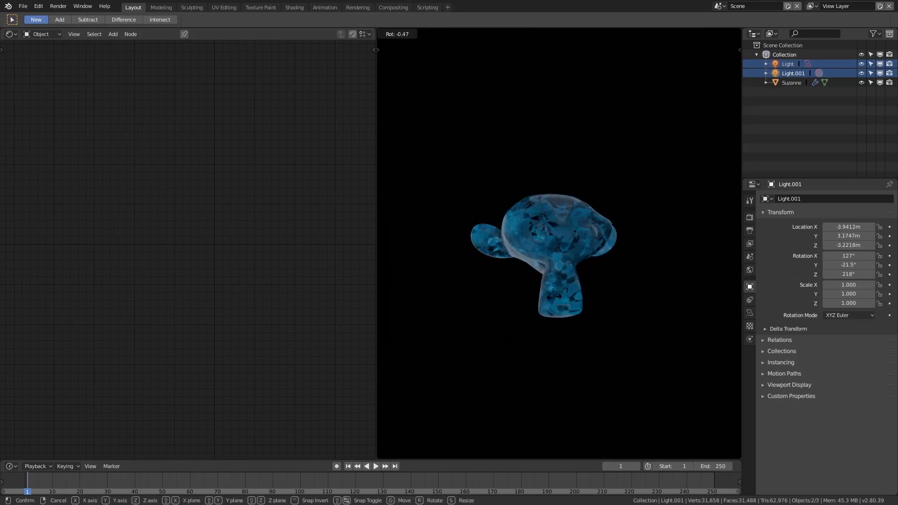
pyautogui.click(606, 313)
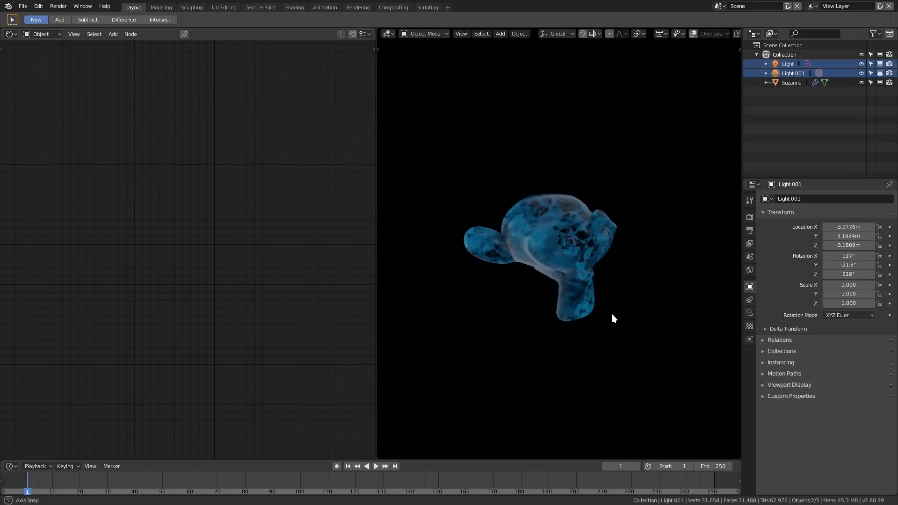
pyautogui.scroll(-8, 602, 253)
pyautogui.moveTo(601, 253); pyautogui.dragTo(549, 278, button='middle')
pyautogui.press('r')
pyautogui.press('z')
pyautogui.click(642, 293)
# Move the light above the monkey by about 0.7 m and set its area Size to 11.5 m
pyautogui.click(630, 146)
pyautogui.moveTo(629, 147); pyautogui.dragTo(618, 148, button='middle')
pyautogui.press('g')
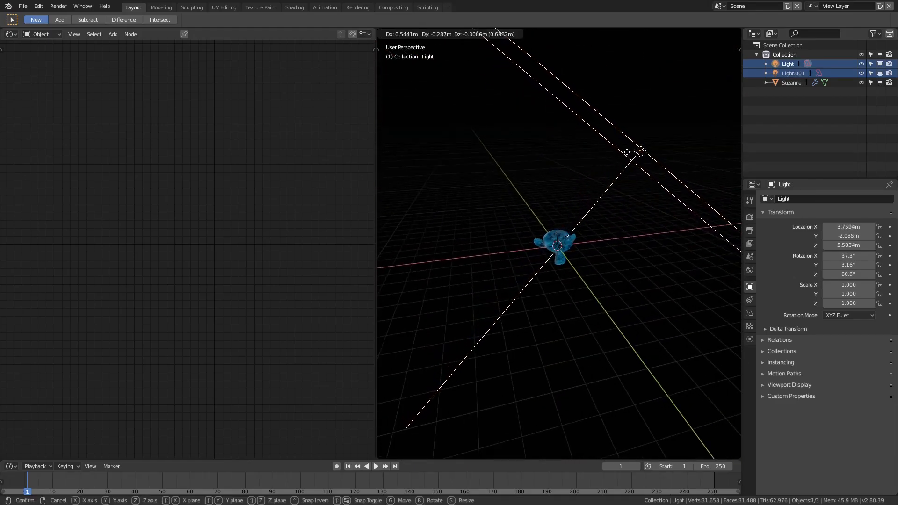
pyautogui.click(628, 153)
pyautogui.click(749, 313)
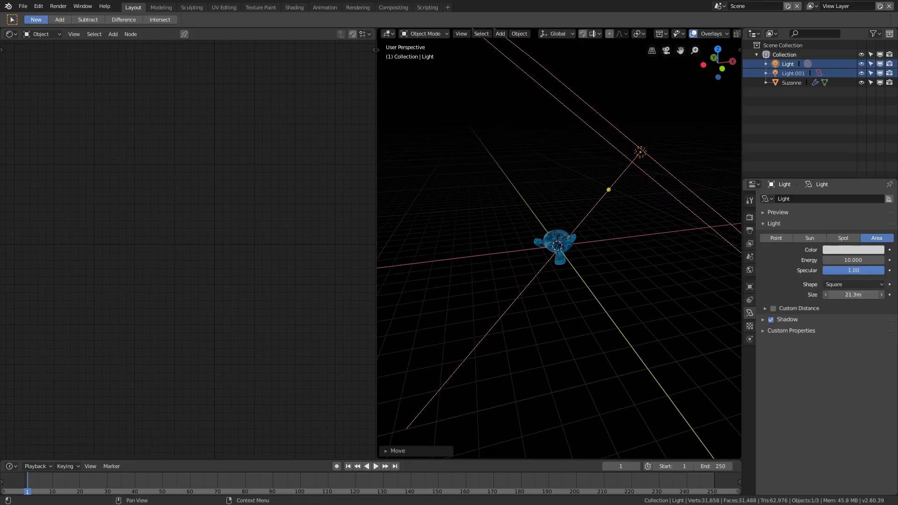
pyautogui.scroll(6, 590, 278)
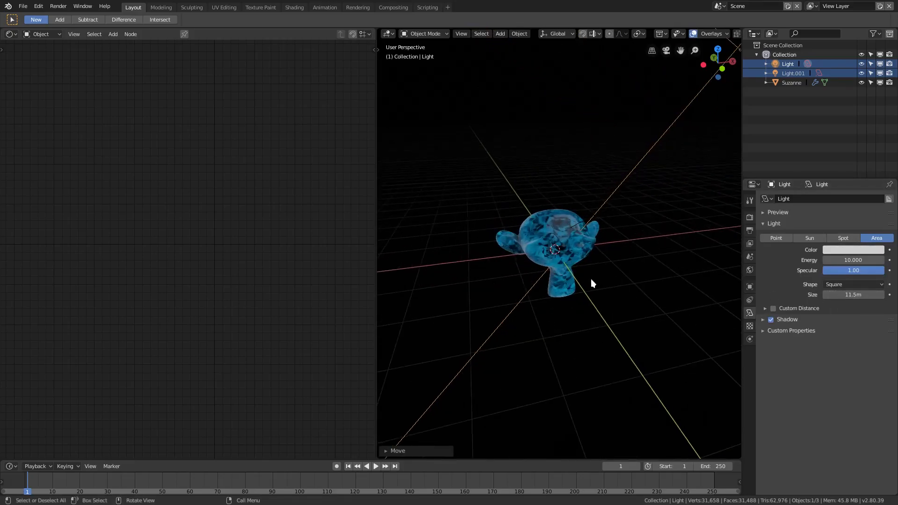
# Duplicate the area light and place the copy at another spot around the monkey head
pyautogui.moveTo(578, 256); pyautogui.dragTo(655, 196, button='middle')
pyautogui.hotkey('shift', 'd')
pyautogui.scroll(-7, 608, 215)
pyautogui.moveTo(594, 207); pyautogui.dragTo(585, 252, button='middle')
pyautogui.hotkey('shift', 'd')
pyautogui.click(640, 233)
pyautogui.scroll(5, 605, 236)
pyautogui.scroll(4, 585, 255)
# Try deleting the duplicated light to compare the lighting, and undo the deletion
pyautogui.press('Delete')
pyautogui.scroll(-2, 657, 229)
pyautogui.moveTo(657, 229); pyautogui.dragTo(604, 261, button='middle')
pyautogui.click(596, 189)
pyautogui.press('Delete')
pyautogui.hotkey('ctrl', 'z')
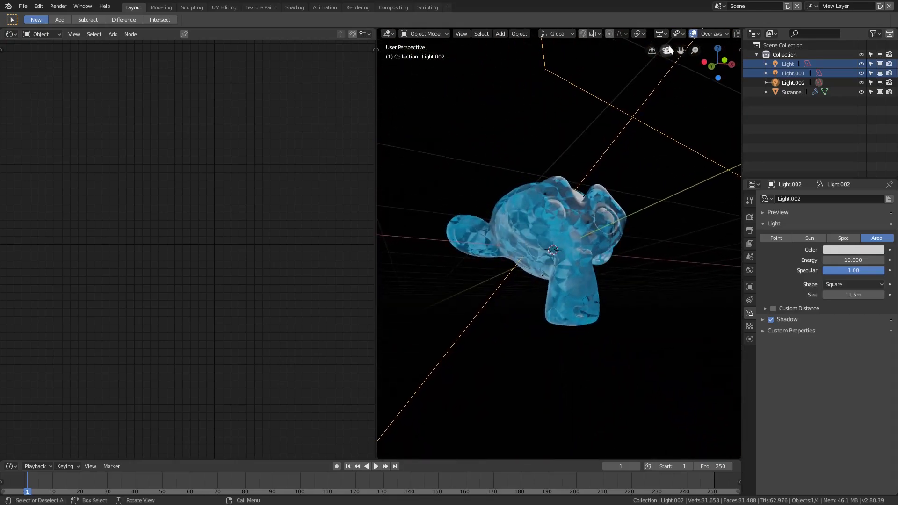
# Hide the viewport overlays and select the monkey head
pyautogui.click(693, 34)
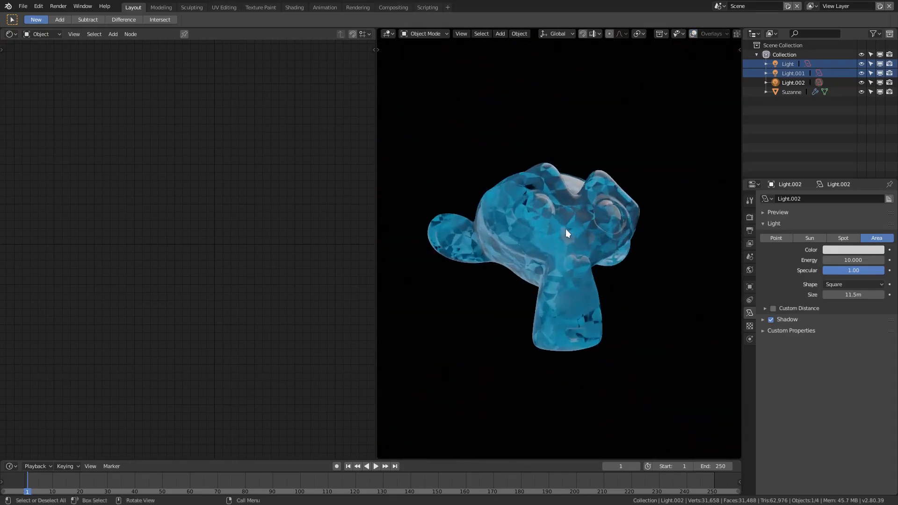
pyautogui.scroll(2, 565, 228)
pyautogui.moveTo(579, 240); pyautogui.dragTo(590, 241, button='middle')
pyautogui.click(589, 240)
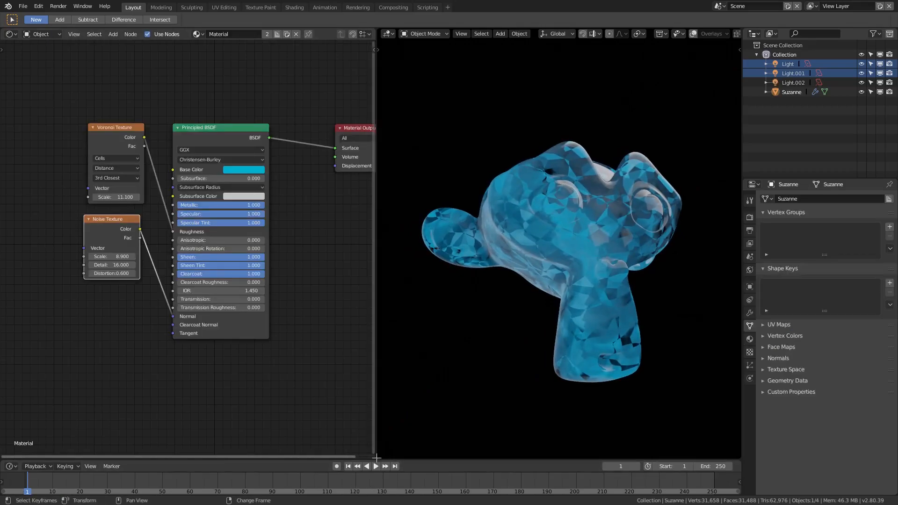
# Expand the 3D viewport over the shader editor and switch the monkey's Subdivision modifier from Catmull-Clark to Simple
pyautogui.moveTo(376, 457); pyautogui.dragTo(187, 449)
pyautogui.scroll(-4, 421, 309)
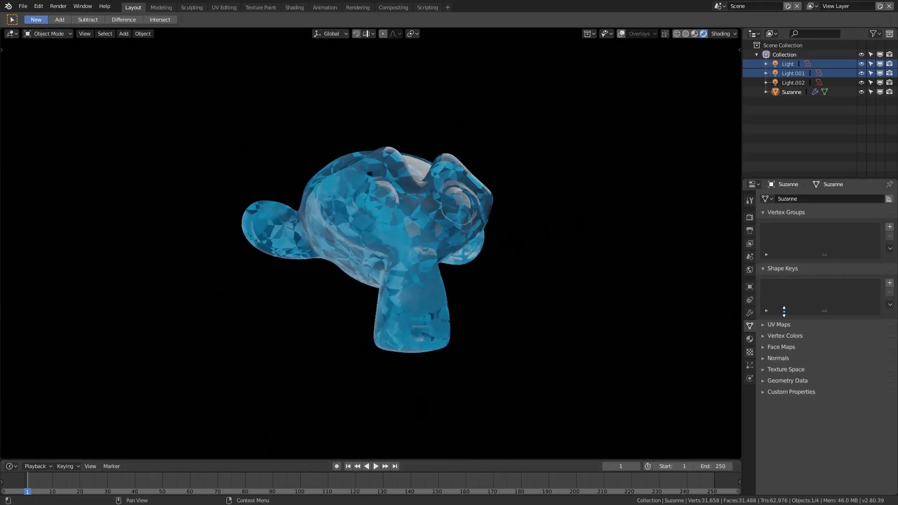
pyautogui.click(750, 313)
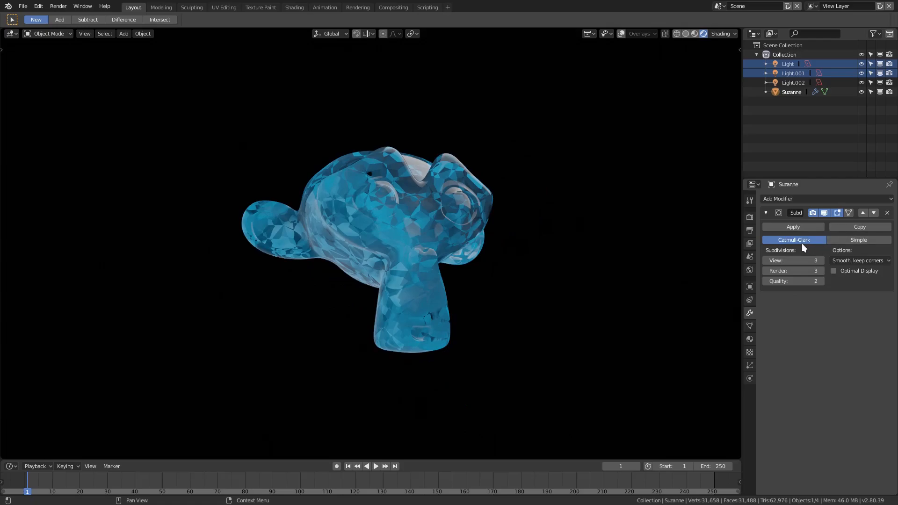
pyautogui.click(859, 240)
pyautogui.moveTo(436, 315); pyautogui.dragTo(505, 346, button='middle')
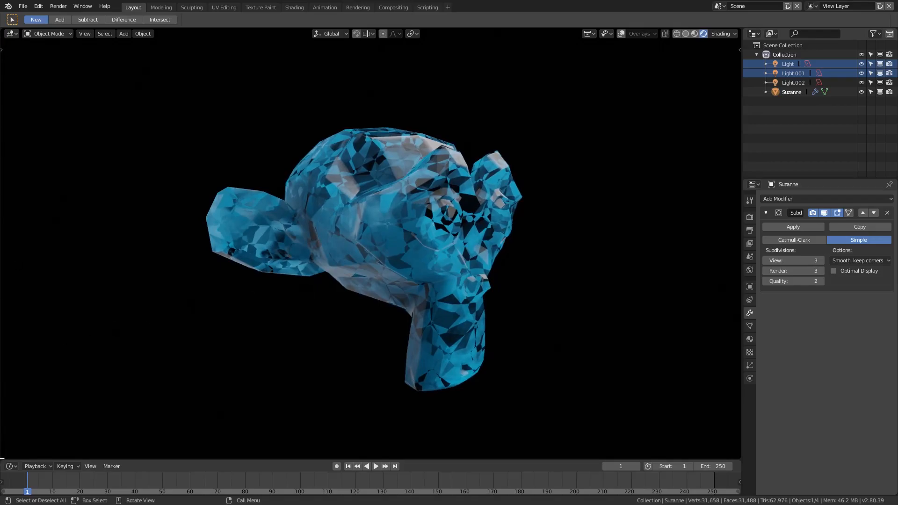
# Split the 3D viewport, turn the new area into a Shader Editor and collapse its sidebar
pyautogui.moveTo(1, 455); pyautogui.dragTo(274, 452)
pyautogui.click(11, 34)
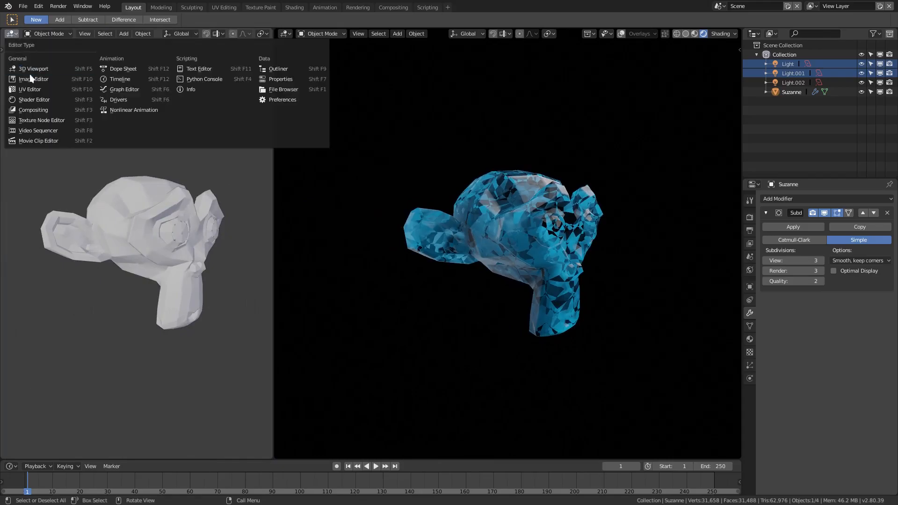
pyautogui.click(35, 99)
pyautogui.scroll(3, 140, 257)
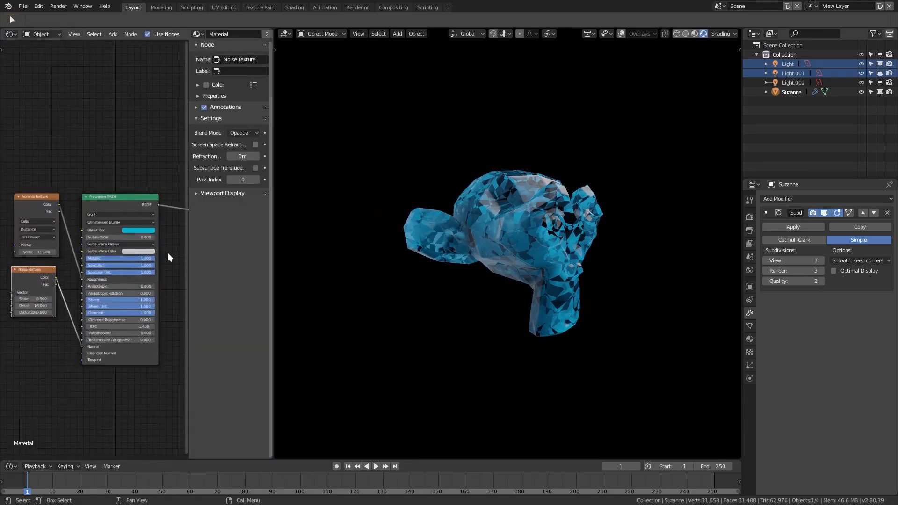
pyautogui.moveTo(188, 253); pyautogui.dragTo(272, 252)
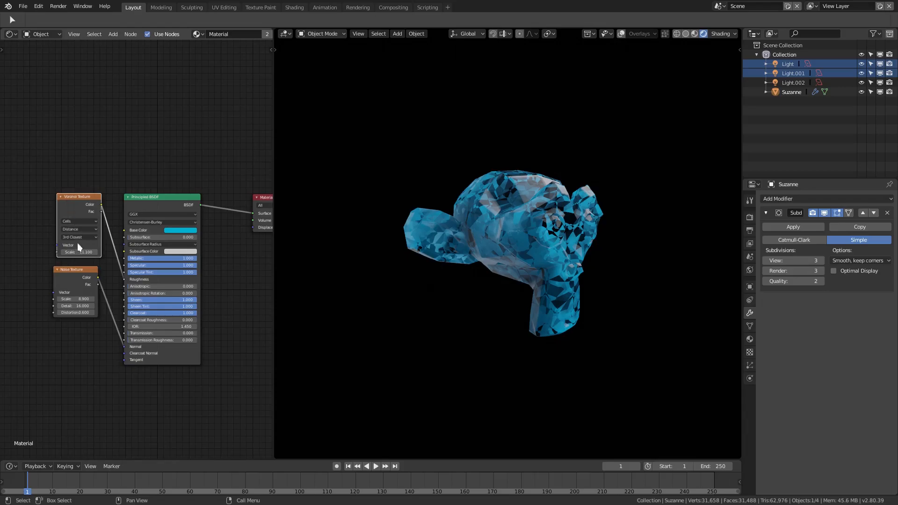
# Lower the Voronoi Texture's Scale to 6.3 and check the larger facets on the monkey
pyautogui.moveTo(81, 252); pyautogui.dragTo(62, 252)
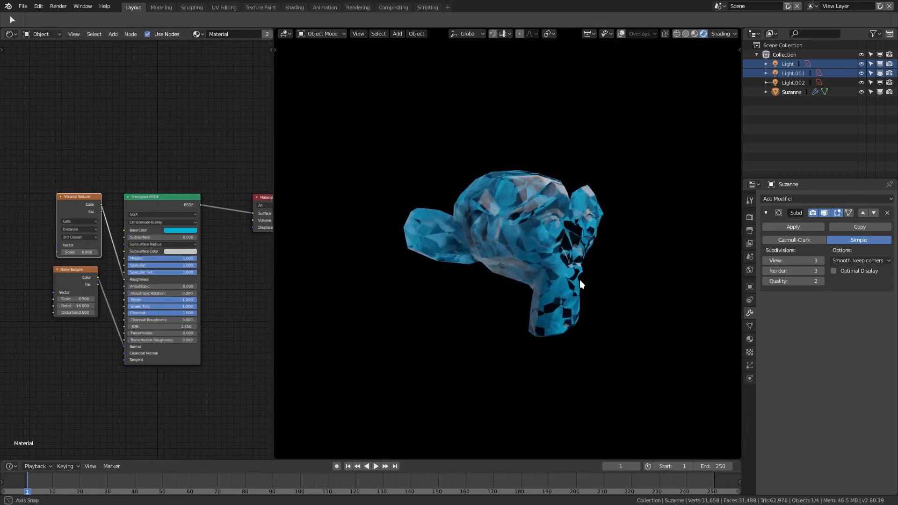
pyautogui.moveTo(584, 284); pyautogui.dragTo(501, 273, button='middle')
pyautogui.moveTo(80, 252); pyautogui.dragTo(78, 252)
pyautogui.moveTo(555, 307); pyautogui.dragTo(576, 329, button='middle')
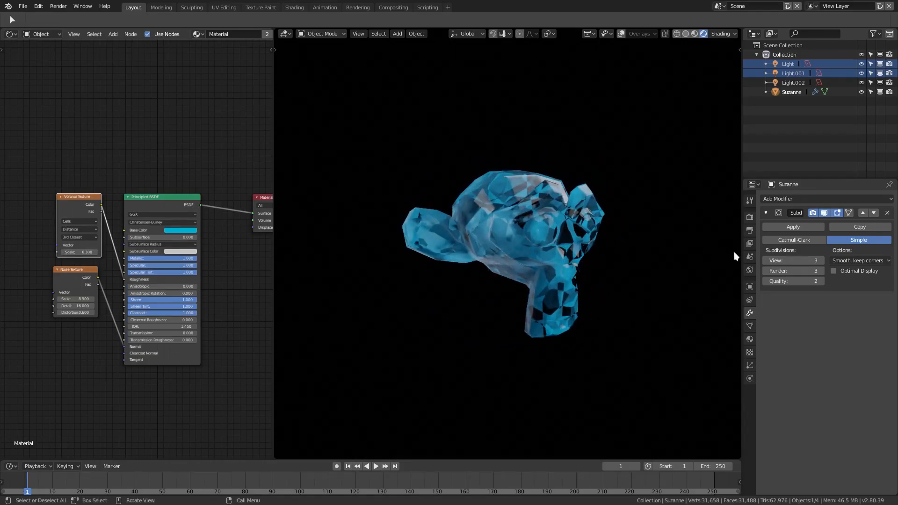
# Add a camera aligned with a front view of the monkey and look through it
pyautogui.moveTo(646, 263); pyautogui.dragTo(617, 240, button='middle')
pyautogui.hotkey('shift', 'a')
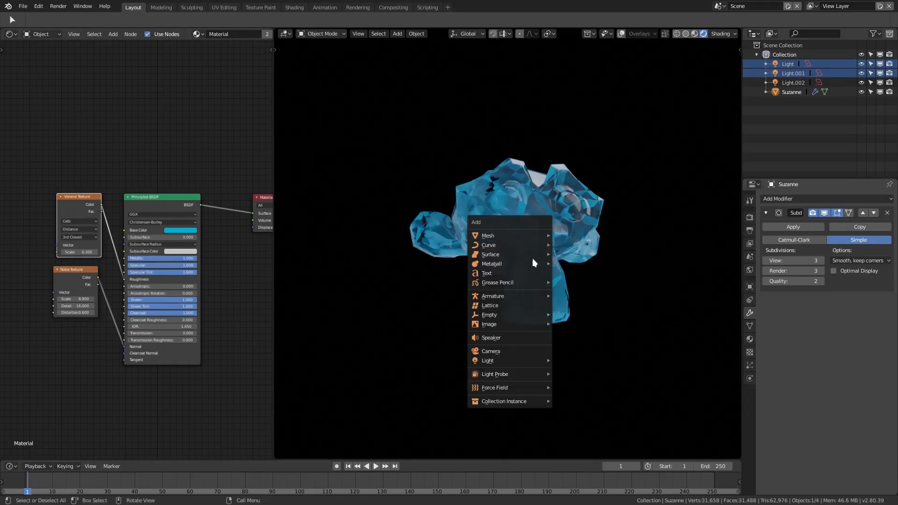
pyautogui.click(514, 352)
pyautogui.press('KP_0')
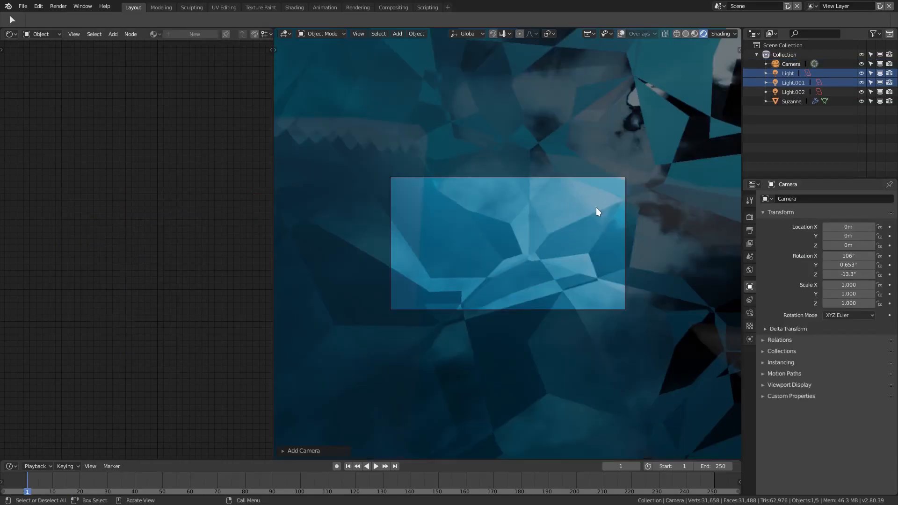
# Pull the camera back along its local Z axis and shift it to about X -1.34, Y -5.82, Z -1.59 m, framing the whole monkey
pyautogui.press('g')
pyautogui.press('z')
pyautogui.press('z')
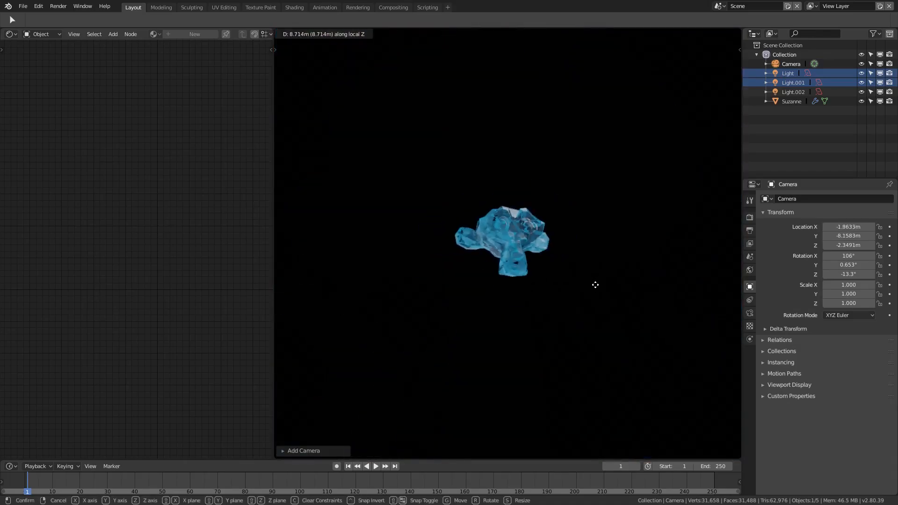
pyautogui.click(602, 273)
pyautogui.press('g')
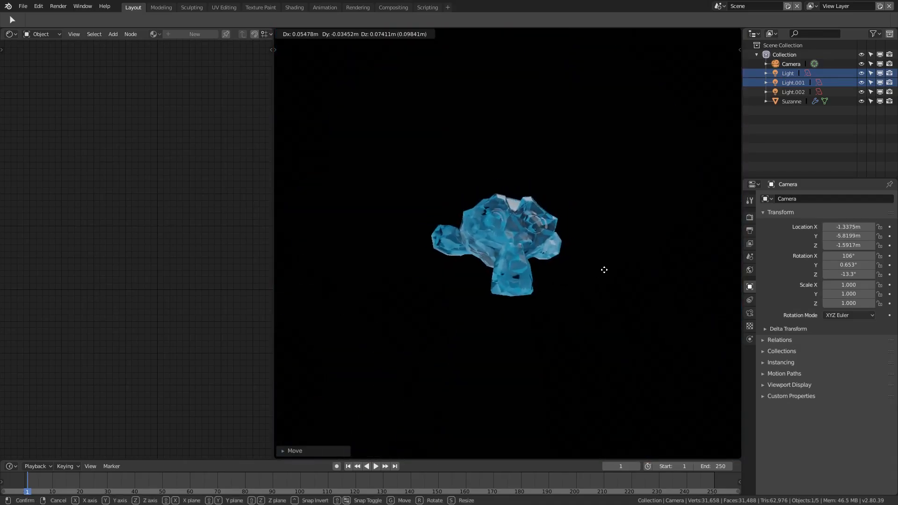
# Show the Eevee render settings and enlarge the camera view over the node editor area
pyautogui.click(750, 217)
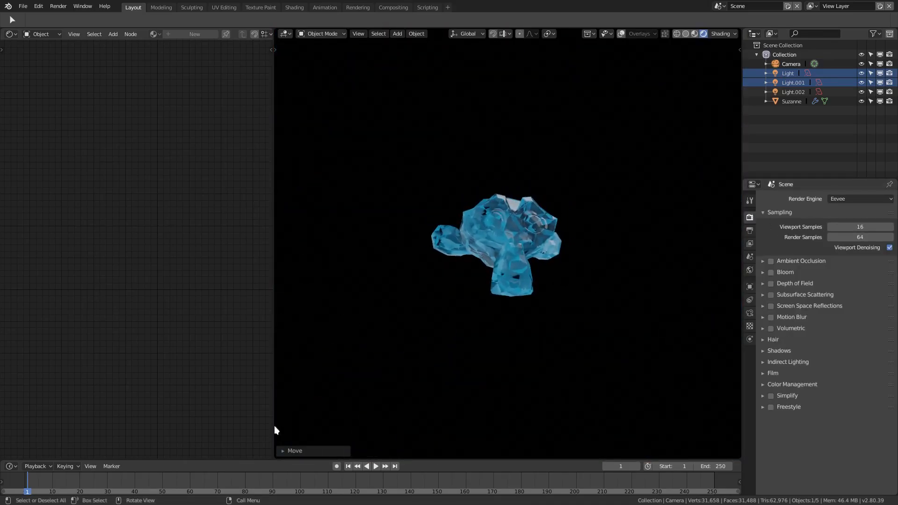
pyautogui.moveTo(275, 458); pyautogui.dragTo(233, 433)
pyautogui.scroll(3, 363, 313)
pyautogui.scroll(-1, 363, 313)
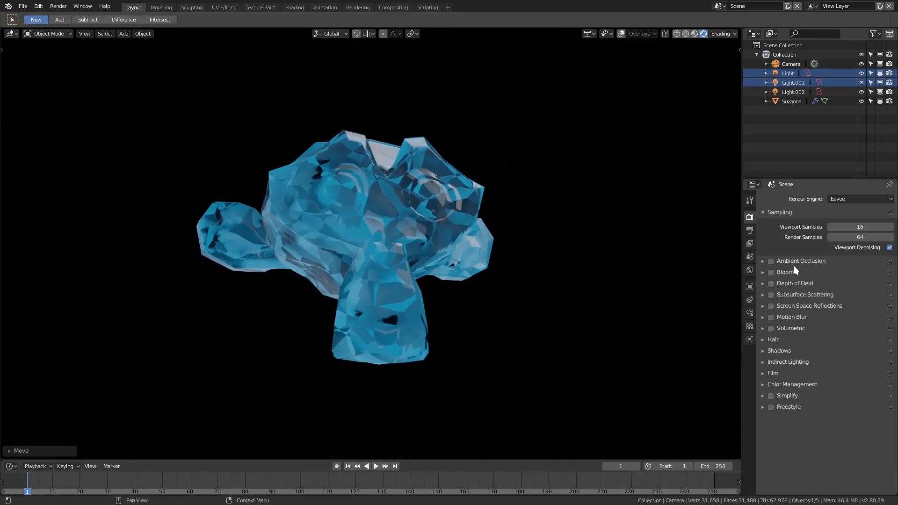
# Enable Bloom in the render settings, raise its Intensity to 3.68 and inspect the glow around the monkey
pyautogui.click(771, 273)
pyautogui.click(763, 271)
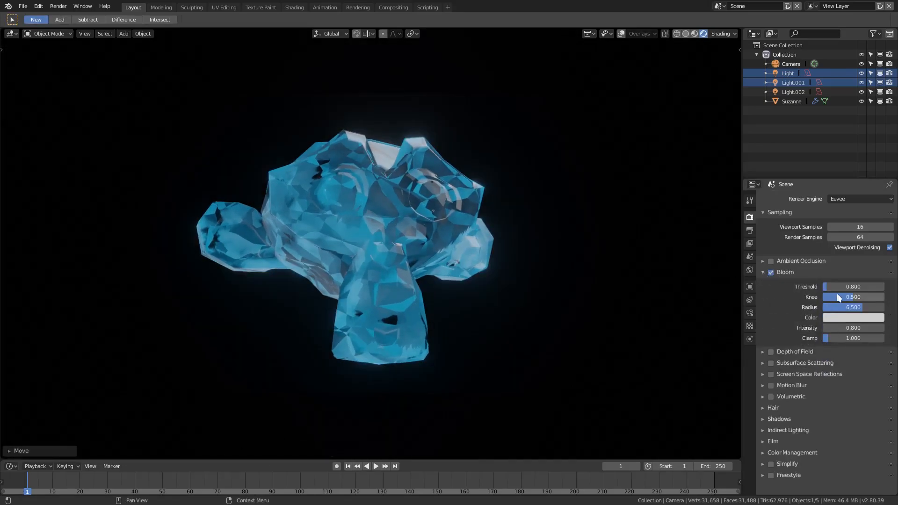
pyautogui.moveTo(843, 283)
pyautogui.mouseDown()
pyautogui.moveTo(795, 283)
pyautogui.moveTo(834, 284)
pyautogui.mouseUp()
pyautogui.moveTo(853, 328); pyautogui.dragTo(879, 328)
pyautogui.moveTo(484, 301)
pyautogui.mouseDown(button='middle')
pyautogui.moveTo(487, 284)
pyautogui.moveTo(459, 277)
pyautogui.moveTo(440, 316)
pyautogui.moveTo(501, 303)
pyautogui.mouseUp(button='middle')
pyautogui.scroll(2, 500, 299)
pyautogui.scroll(-1, 498, 285)
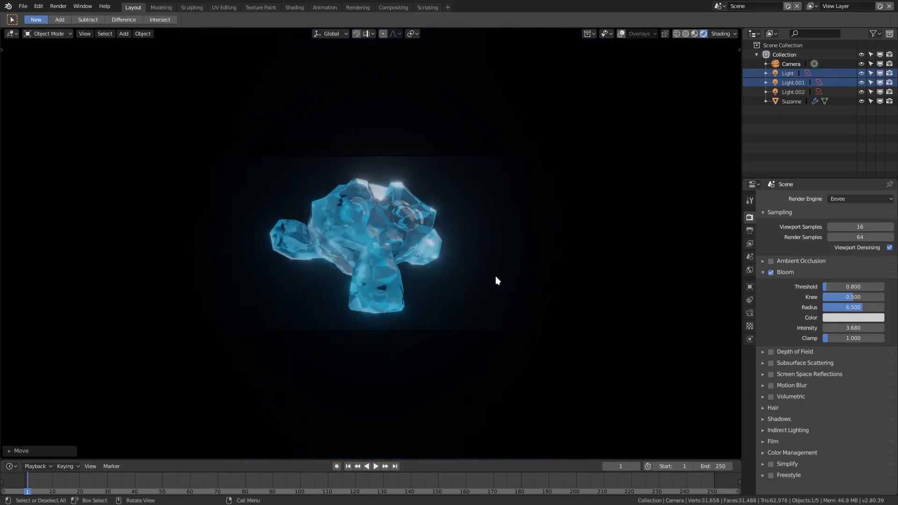
# Rotate the monkey head freely with the trackball rotation and inspect the glow on it from another angle
pyautogui.click(424, 243)
pyautogui.press('r')
pyautogui.press('r')
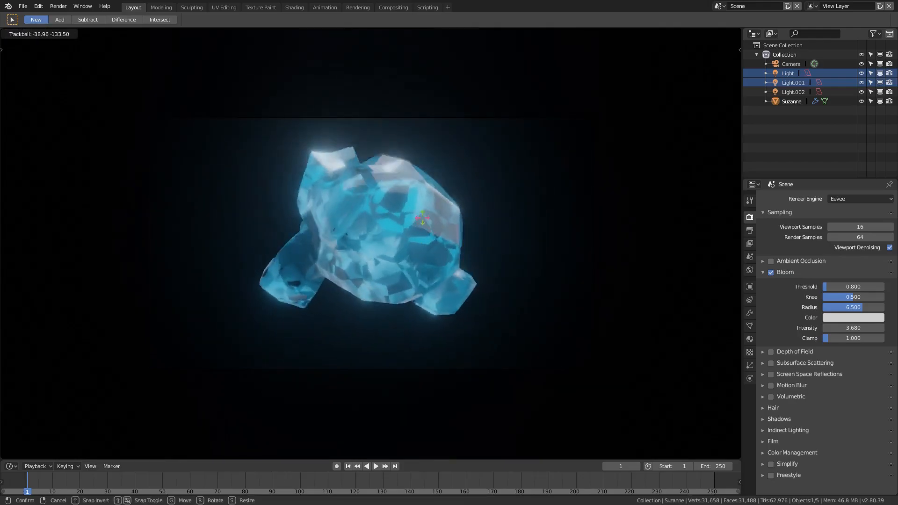
pyautogui.click(369, 259)
pyautogui.moveTo(370, 259); pyautogui.dragTo(439, 236, button='middle')
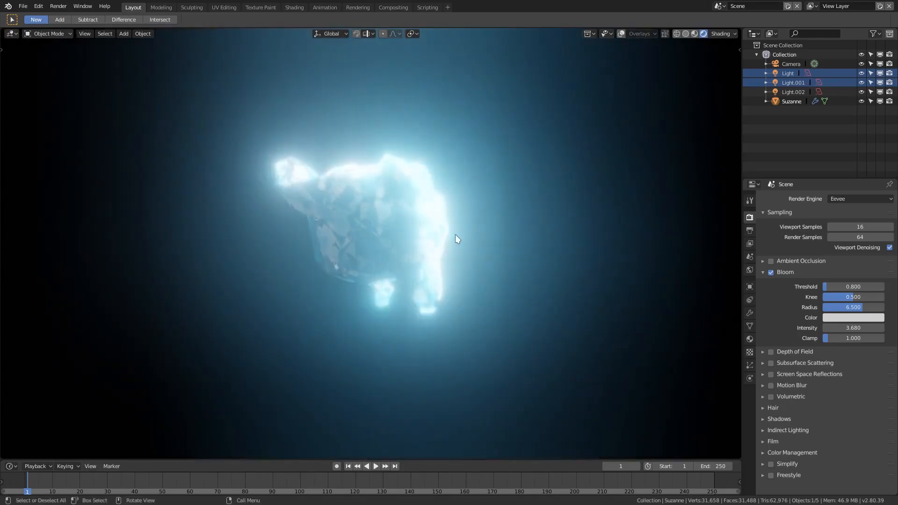
# Set Bloom's Threshold to 1.768, Knee to 0, Radius to 4.565 and Clamp to 0.032, and check the glow from several angles
pyautogui.moveTo(873, 308); pyautogui.dragTo(853, 307)
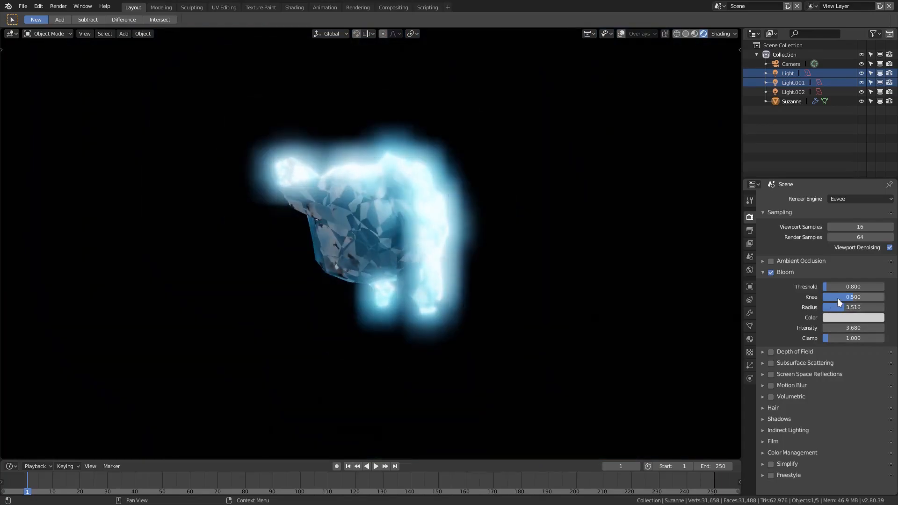
pyautogui.moveTo(836, 340); pyautogui.dragTo(824, 340)
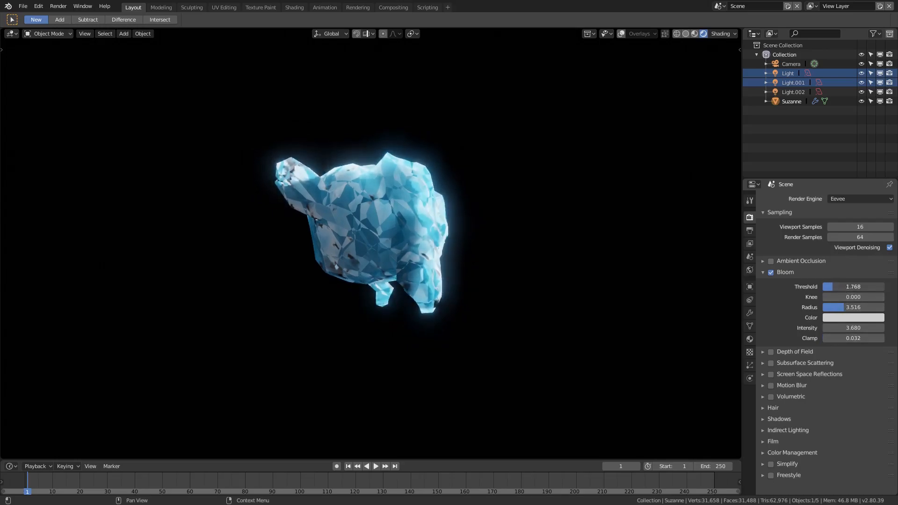
pyautogui.moveTo(481, 302); pyautogui.dragTo(460, 307, button='middle')
pyautogui.scroll(-3, 441, 345)
pyautogui.moveTo(610, 340); pyautogui.dragTo(499, 299, button='middle')
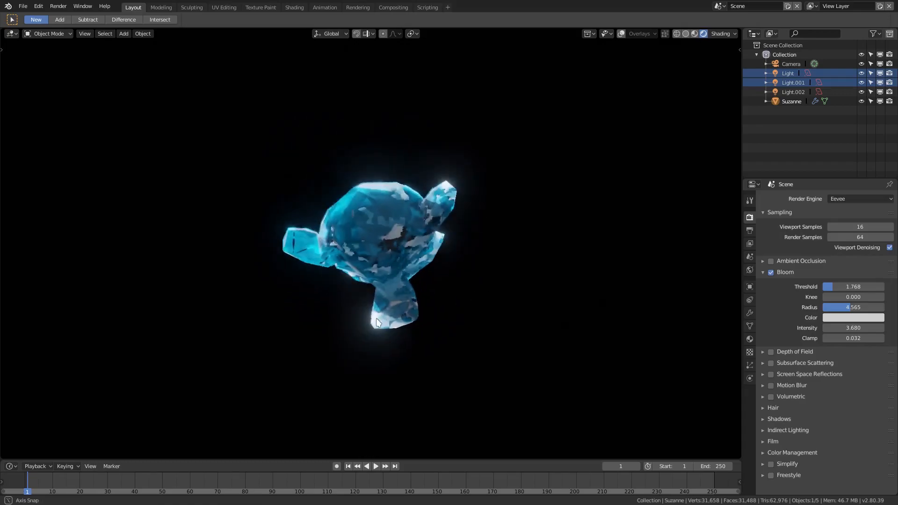
pyautogui.moveTo(413, 317); pyautogui.dragTo(493, 322, button='middle')
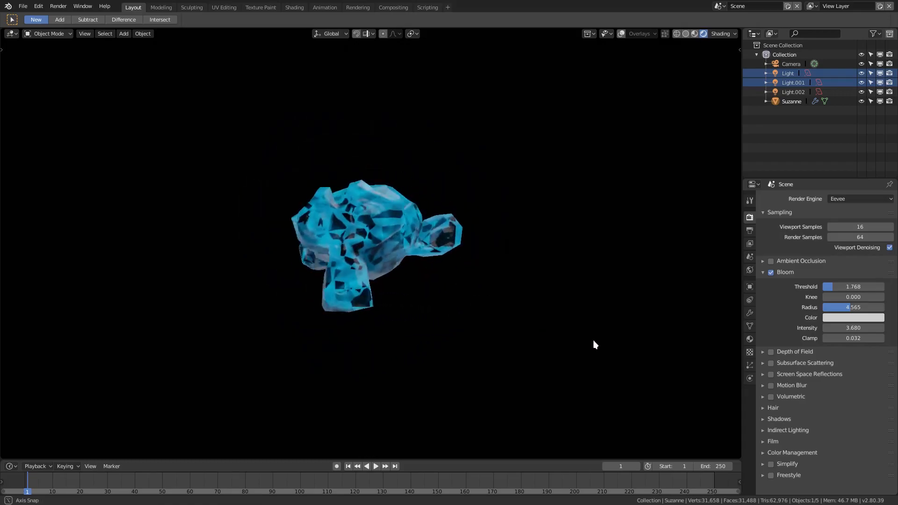